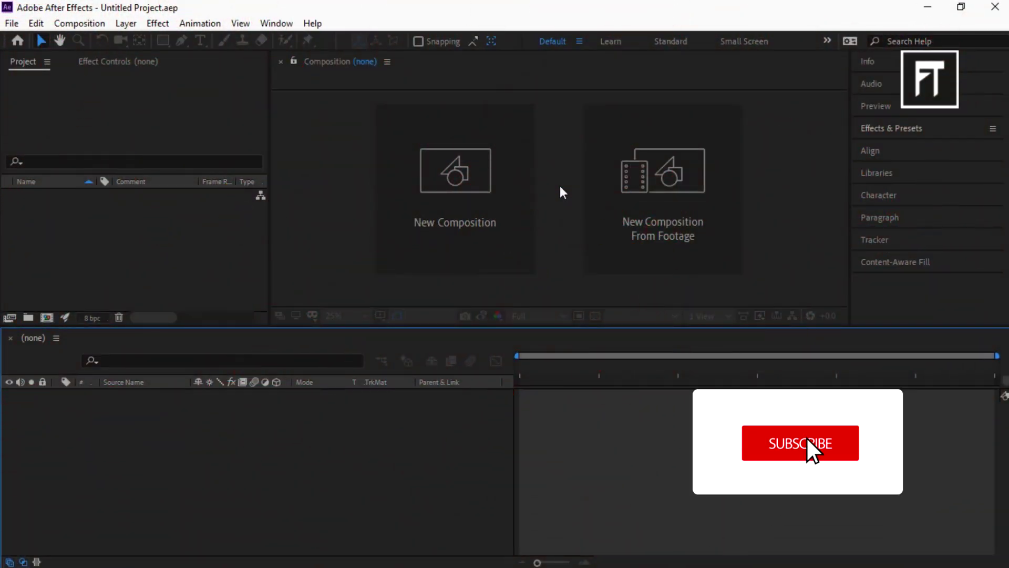
# - Make a new composition 2006 pixels wide and 401 pixels high, at 30 fps and 19 seconds
pyautogui.click(479, 191)
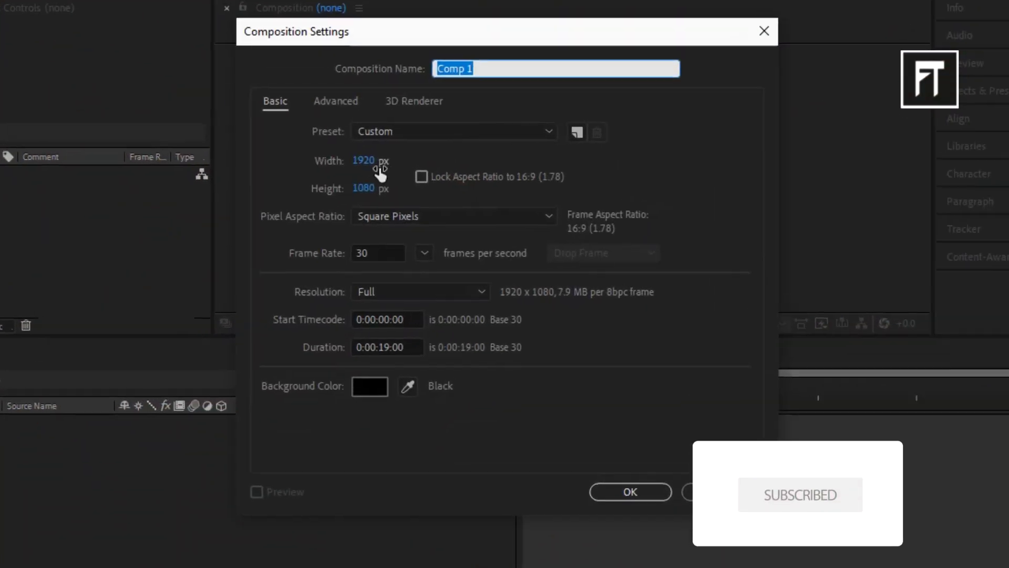
pyautogui.click(394, 184)
pyautogui.write('2006')
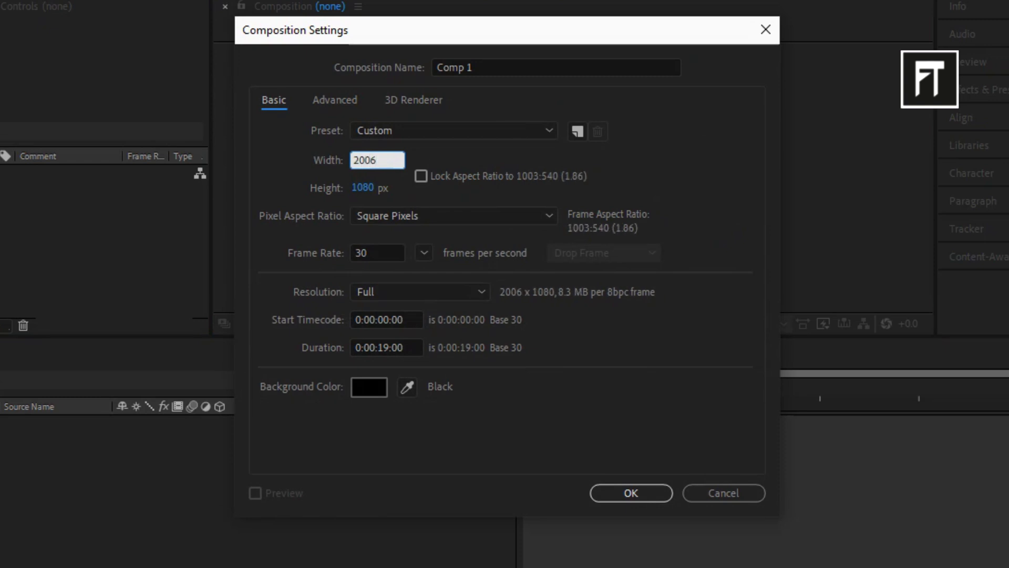
pyautogui.click(377, 187)
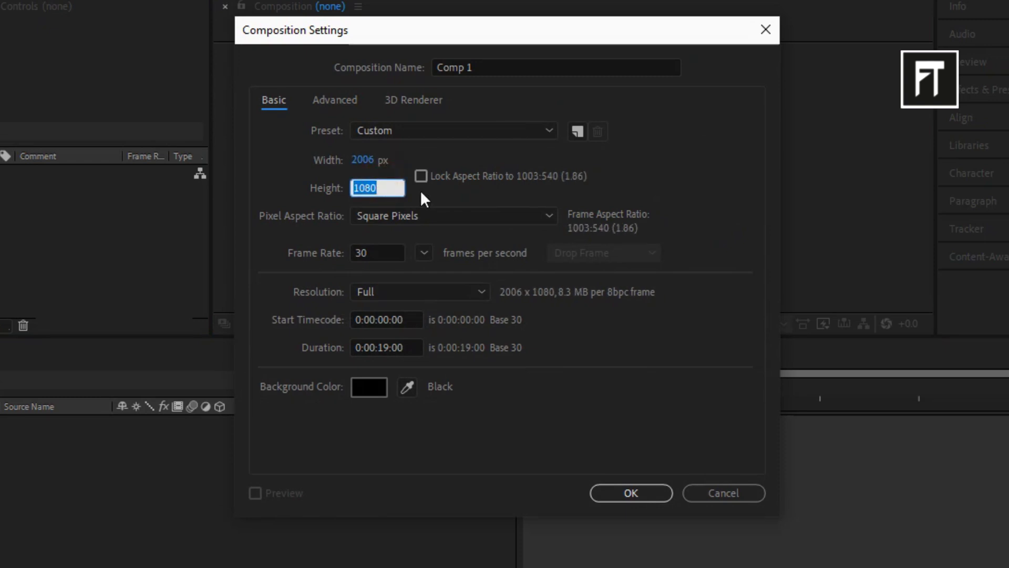
pyautogui.write('401')
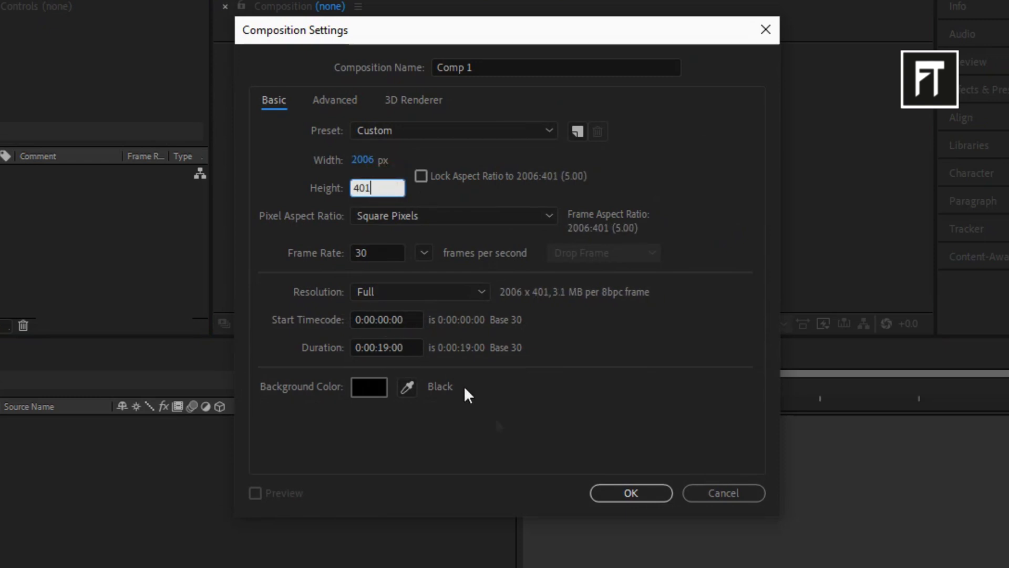
pyautogui.click(626, 493)
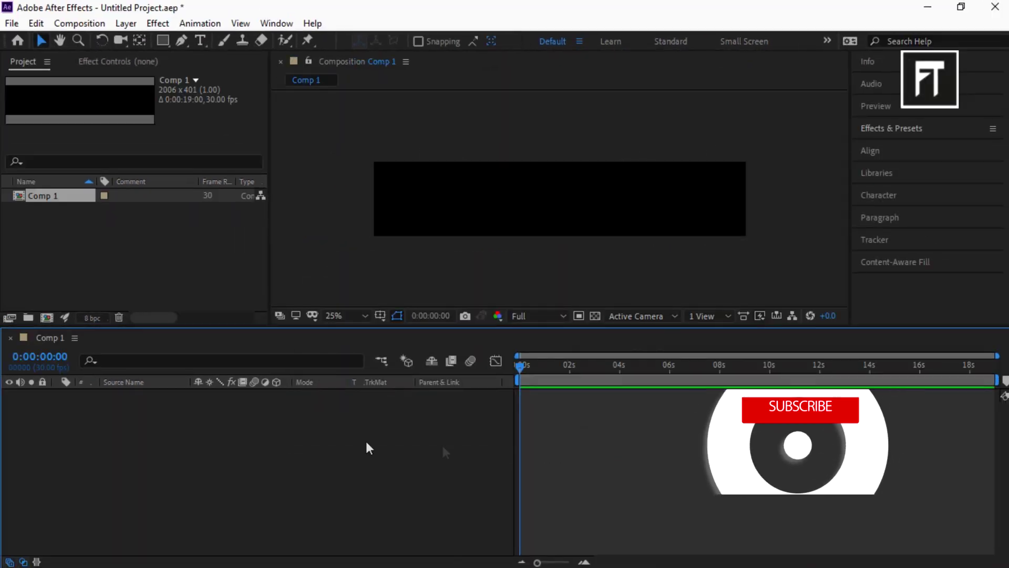
# - Add a KINETIC text layer and centre it horizontally and vertically with the Align panel
pyautogui.rightClick(186, 437)
pyautogui.moveTo(268, 275)
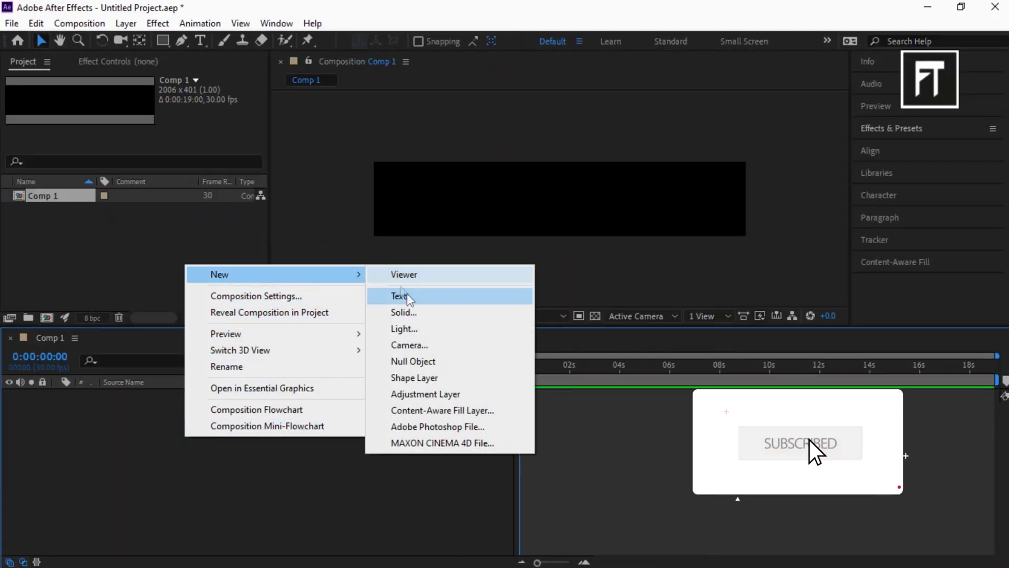
pyautogui.click(407, 295)
pyautogui.write('K')
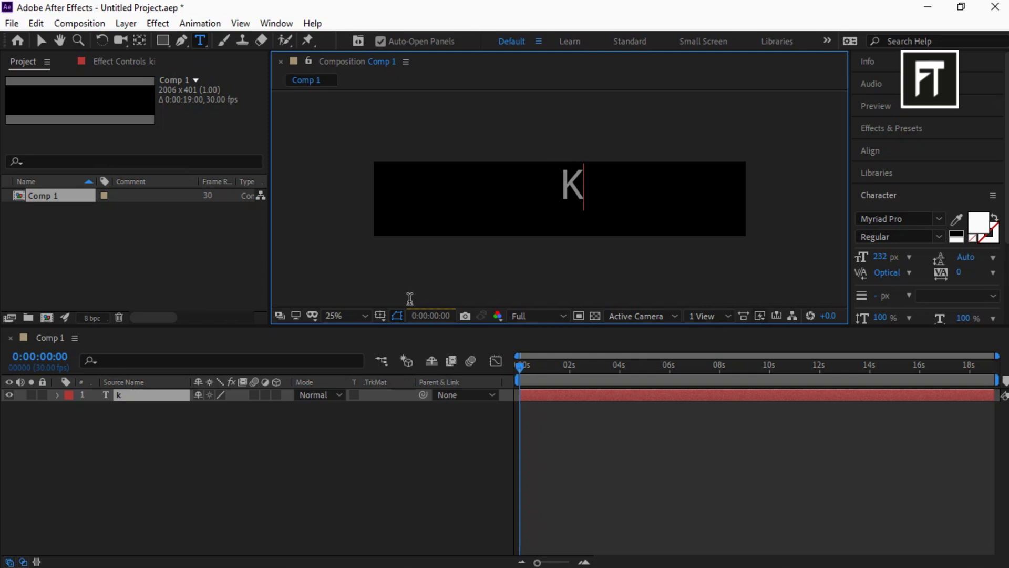
pyautogui.write('inetic')
pyautogui.hotkey('ctrl', 'a')
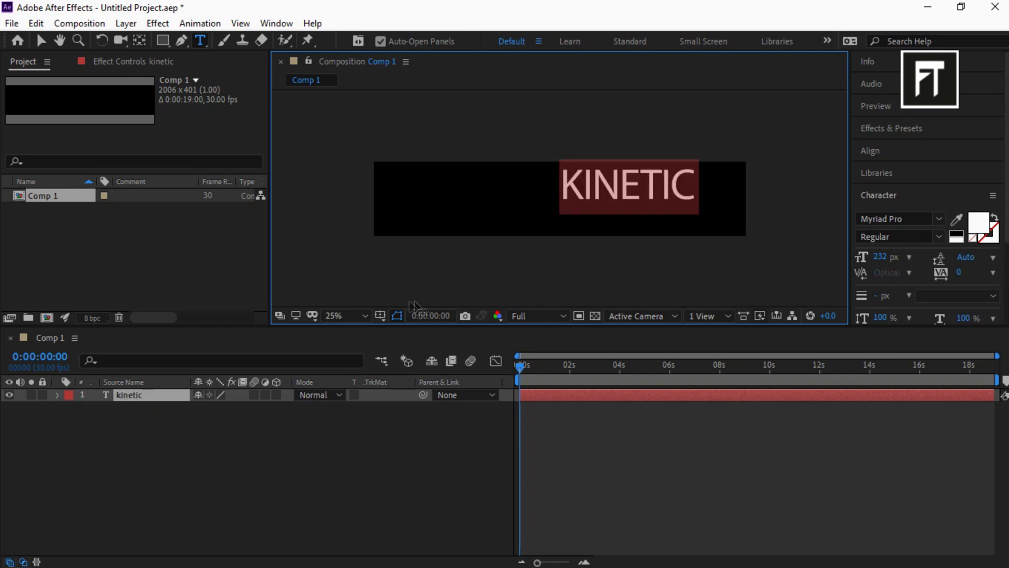
pyautogui.click(867, 151)
pyautogui.click(967, 188)
pyautogui.click(890, 186)
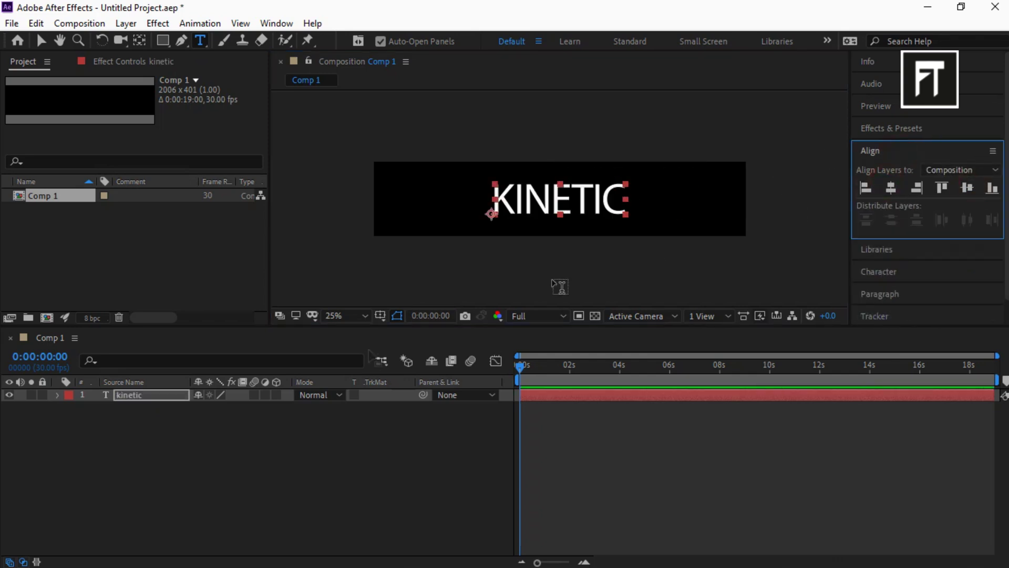
pyautogui.click(134, 470)
# - Add a shape layer and draw a white, stroke-free rectangle across the full frame
pyautogui.rightClick(137, 469)
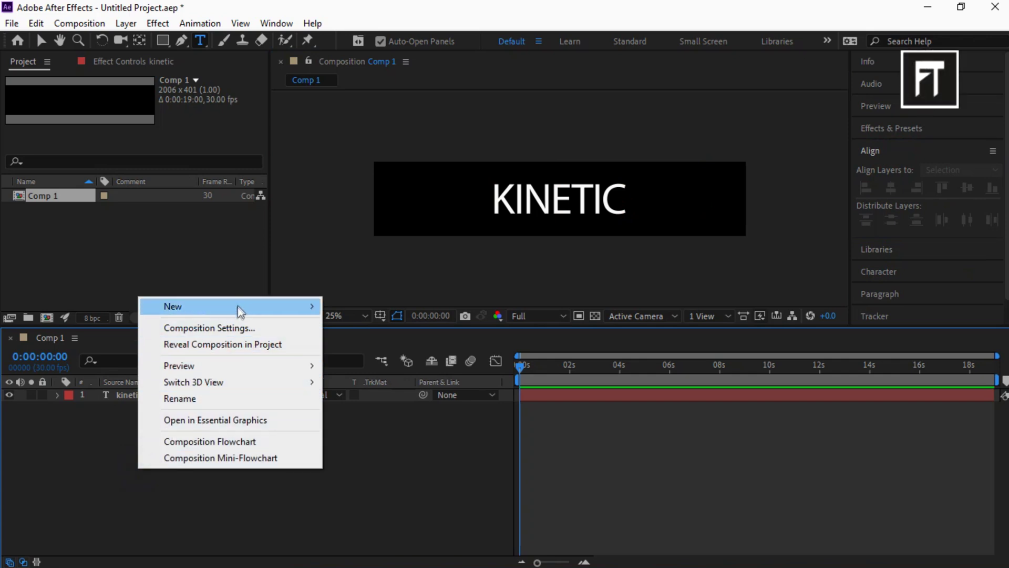
pyautogui.moveTo(228, 307)
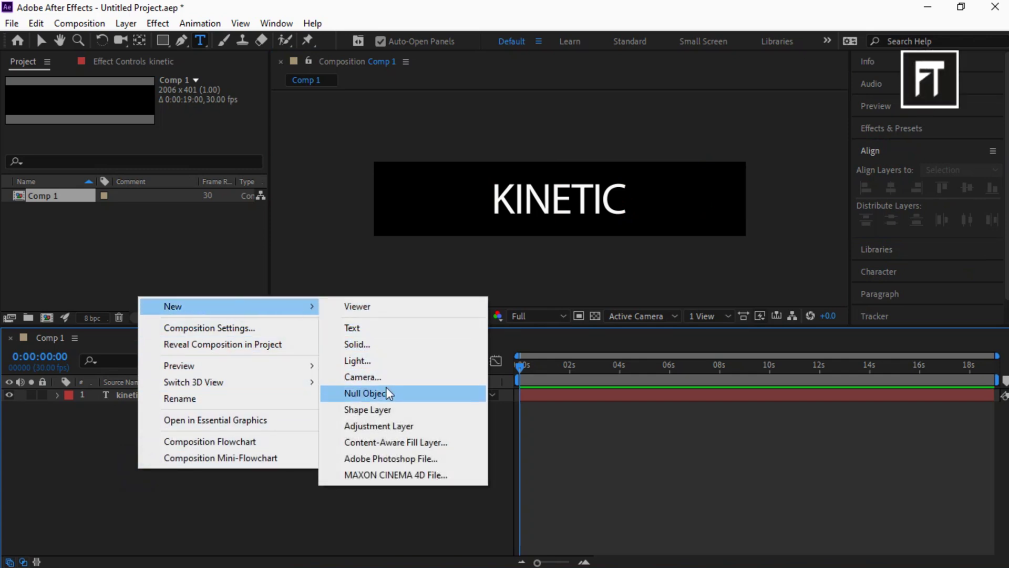
pyautogui.click(377, 411)
pyautogui.press('q')
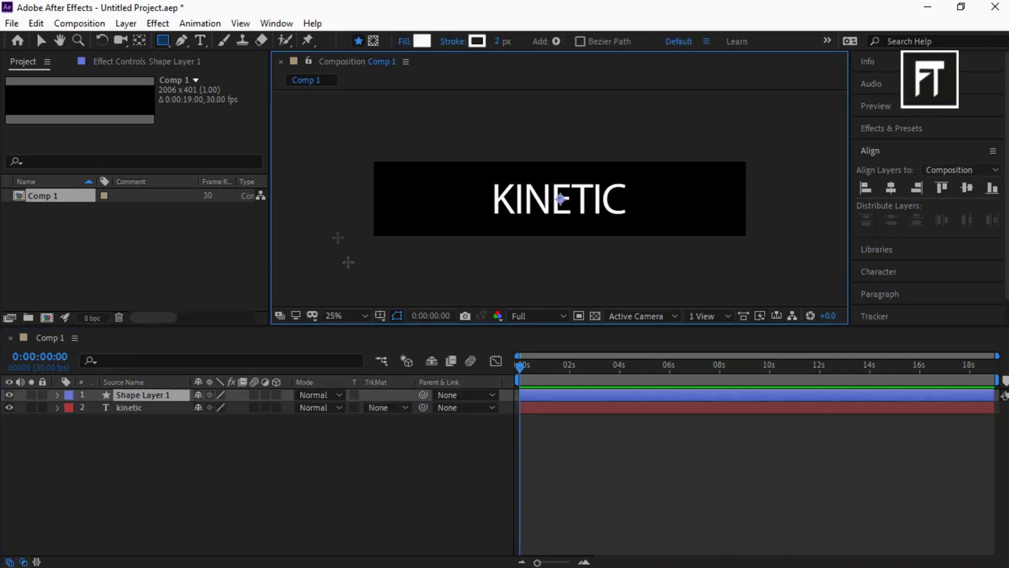
pyautogui.moveTo(163, 42); pyautogui.dragTo(209, 49)
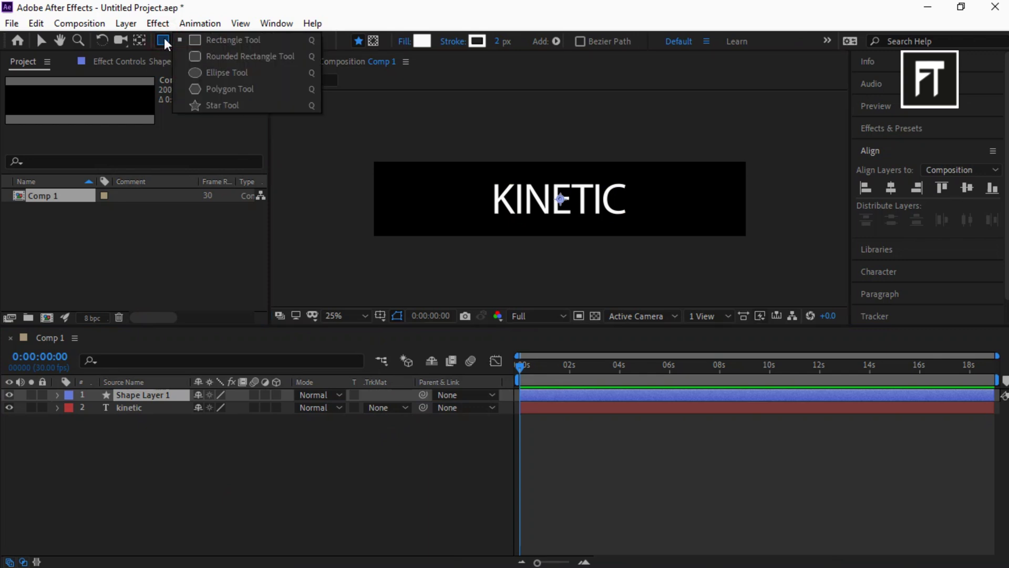
pyautogui.click(454, 42)
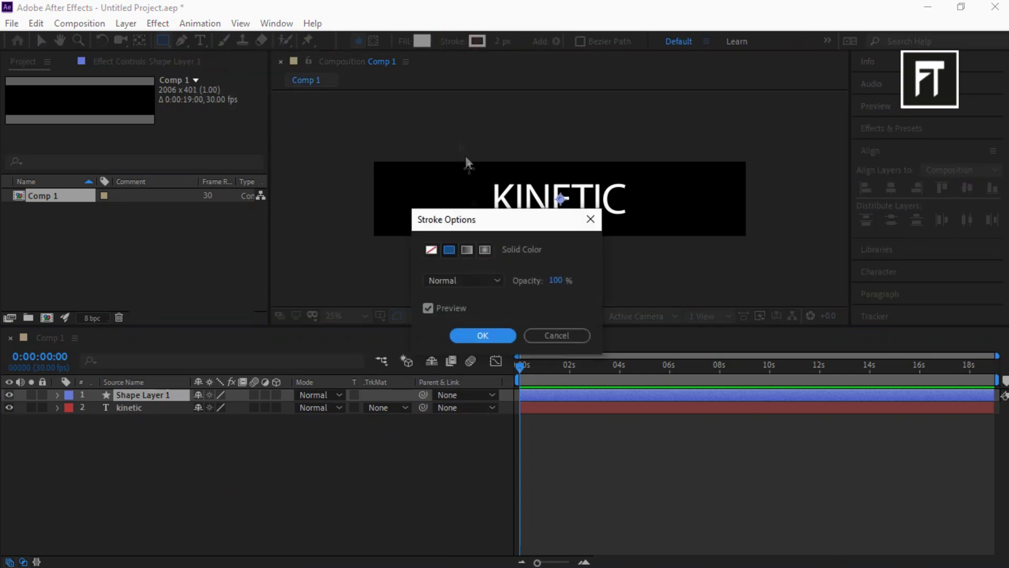
pyautogui.click(428, 250)
pyautogui.click(478, 334)
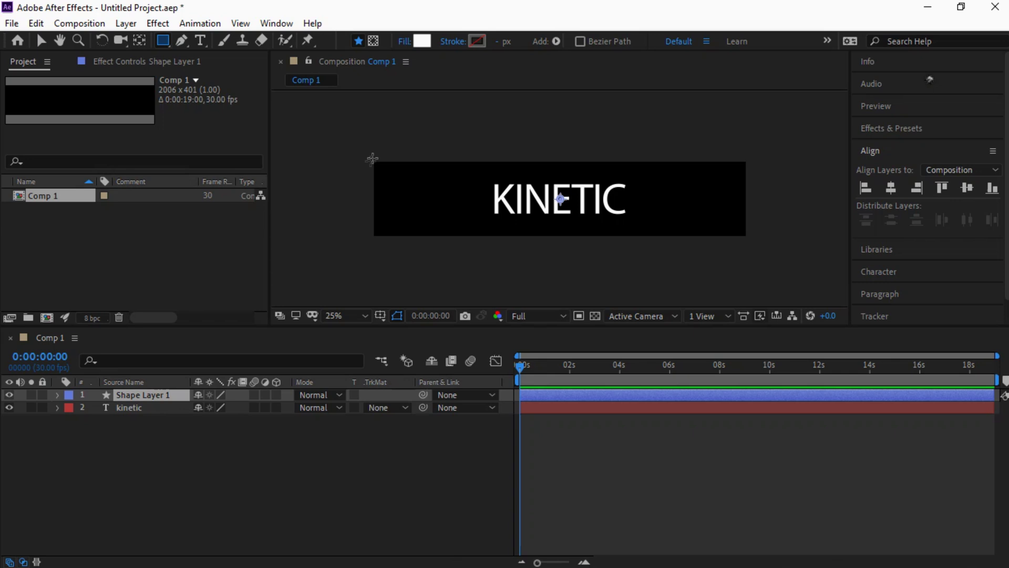
pyautogui.moveTo(371, 160); pyautogui.dragTo(748, 239)
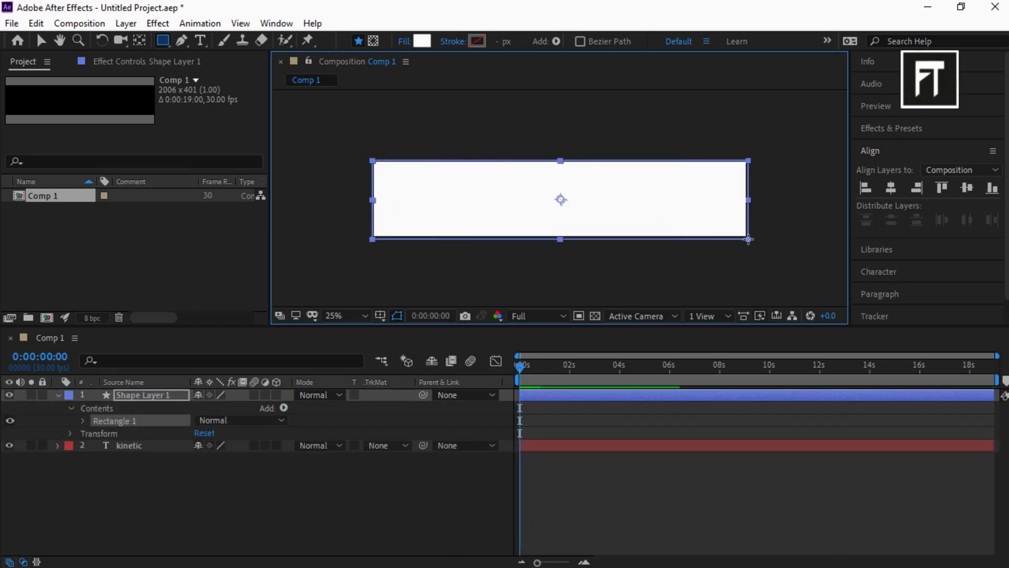
# - Apply the Generate > Grid effect from Effects & Presets to Shape Layer 1
pyautogui.click(56, 395)
pyautogui.press('Return')
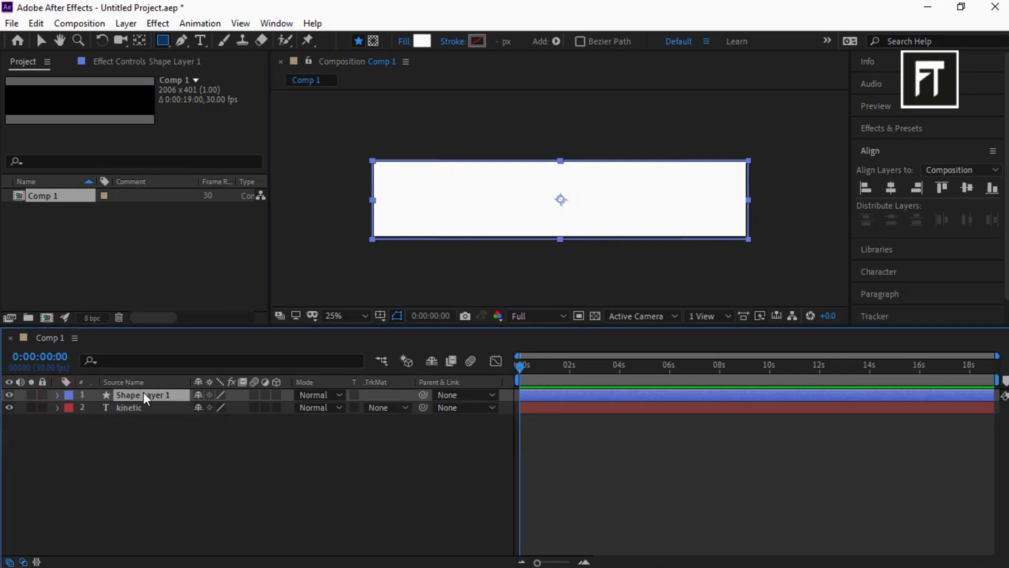
pyautogui.click(892, 128)
pyautogui.click(895, 147)
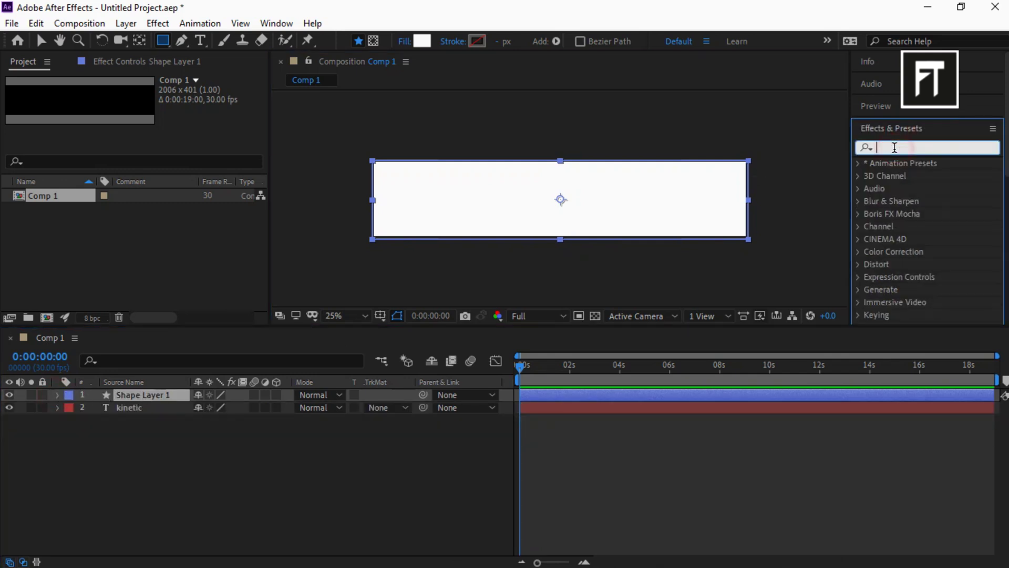
pyautogui.write('grid')
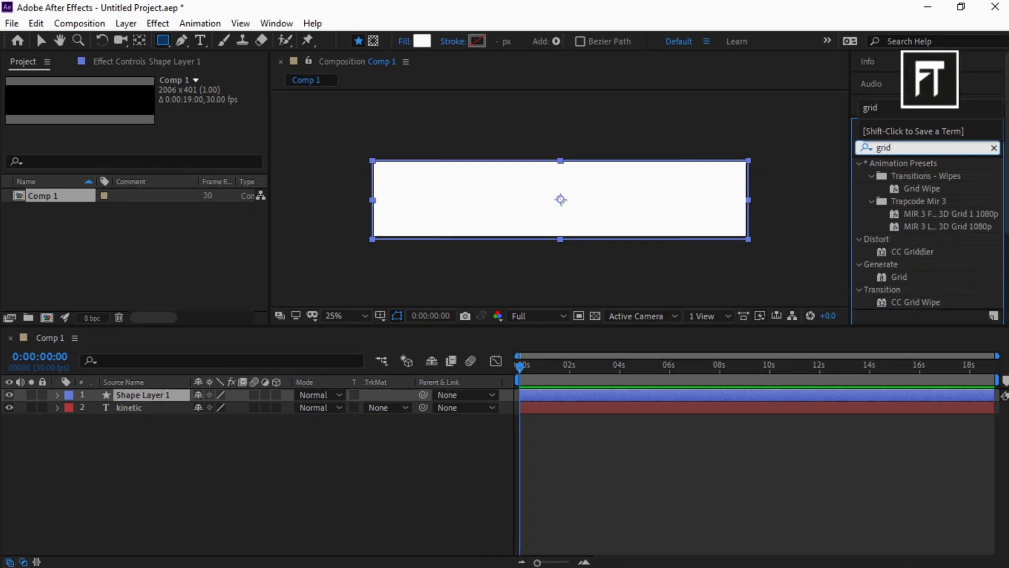
pyautogui.press('Return')
pyautogui.moveTo(904, 254); pyautogui.dragTo(150, 397)
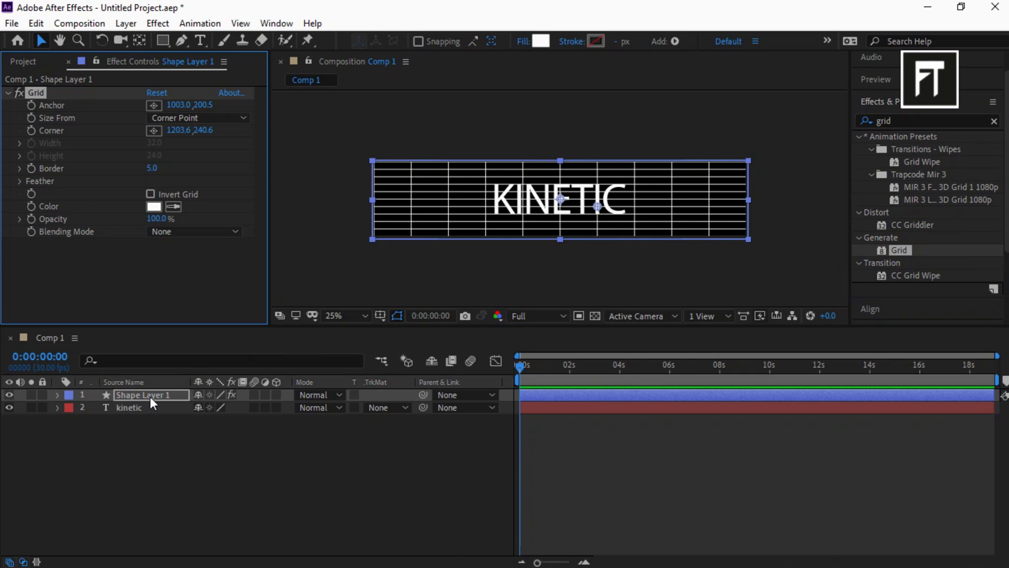
# - Set the Grid Border to 2 and move the shape layer below KINETIC
pyautogui.click(154, 168)
pyautogui.write('2')
pyautogui.press('Return')
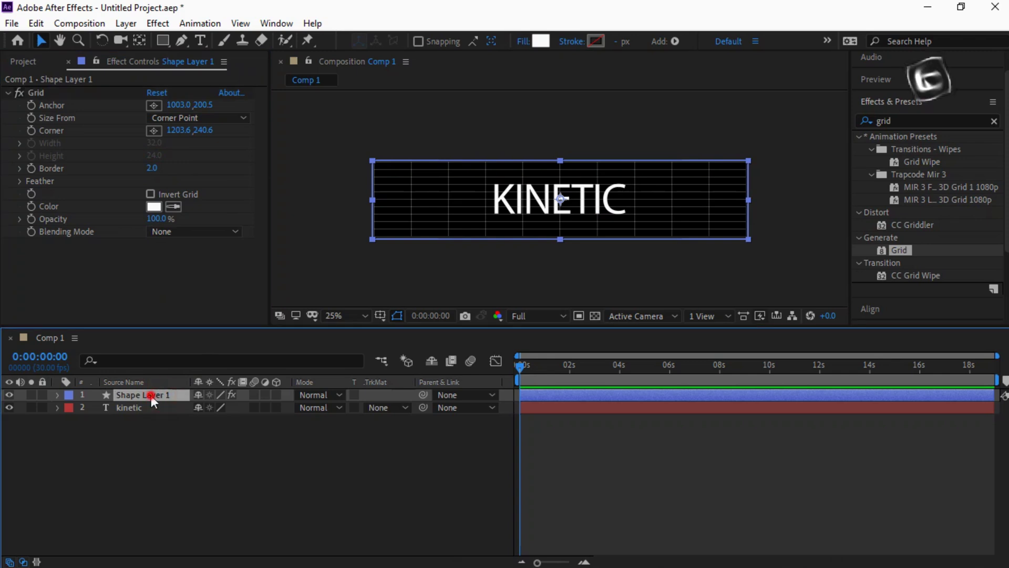
pyautogui.moveTo(151, 395); pyautogui.dragTo(139, 444)
# - Add a composition-sized Dark Gray Solid 1 and drag it to the bottom of the stack
pyautogui.click(146, 456)
pyautogui.rightClick(162, 476)
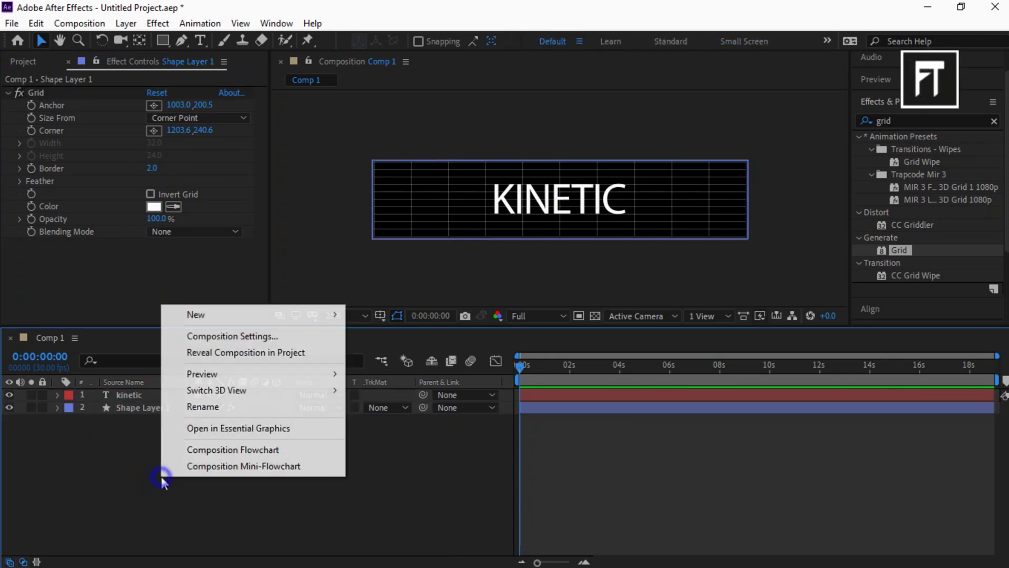
pyautogui.moveTo(251, 314)
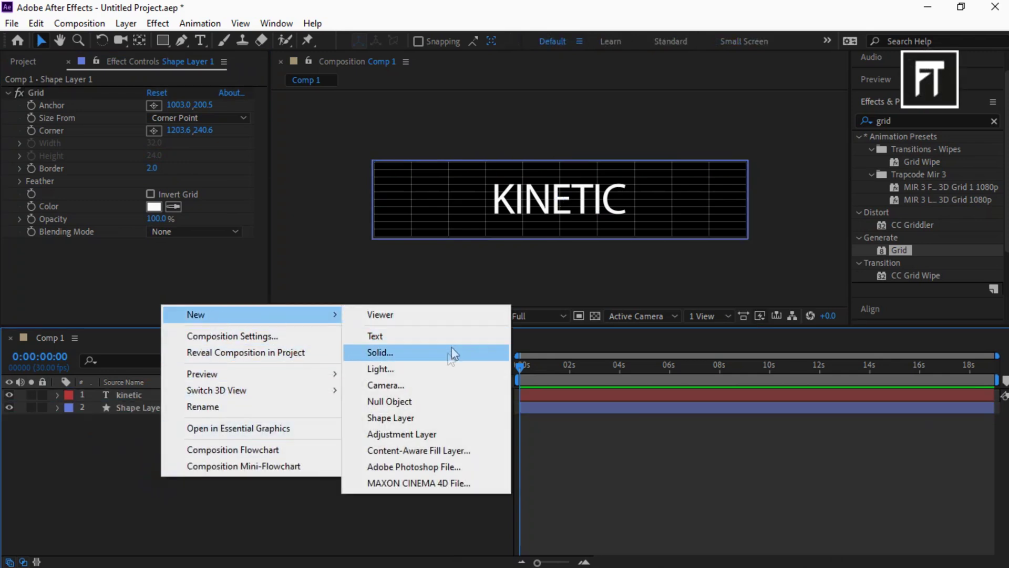
pyautogui.click(447, 353)
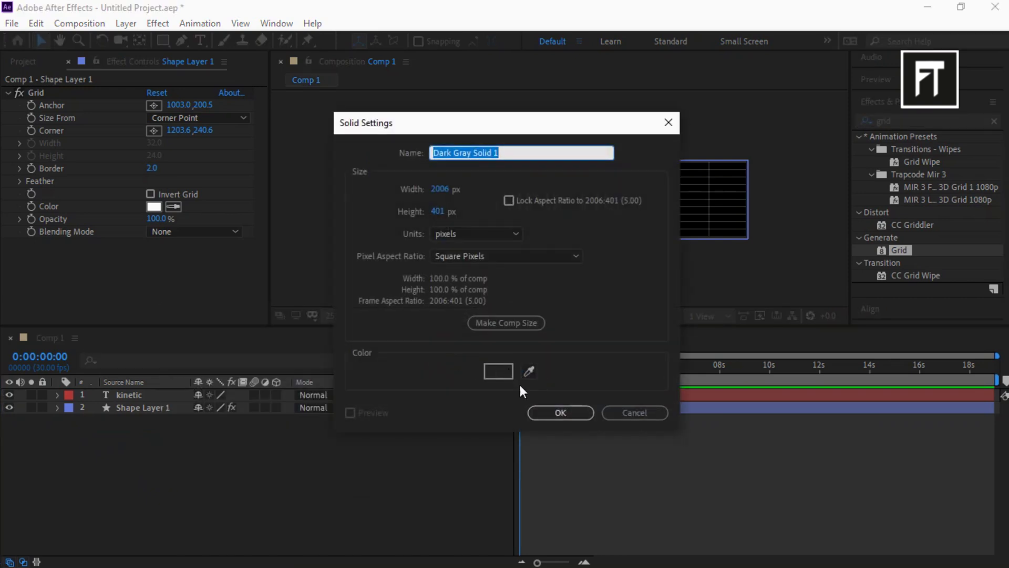
pyautogui.click(561, 412)
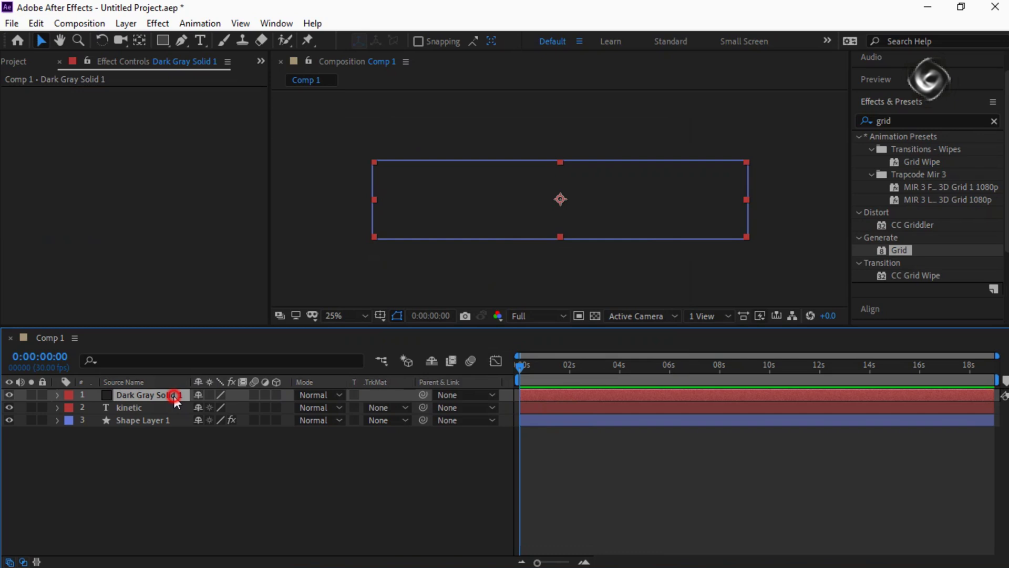
pyautogui.moveTo(173, 395); pyautogui.dragTo(186, 444)
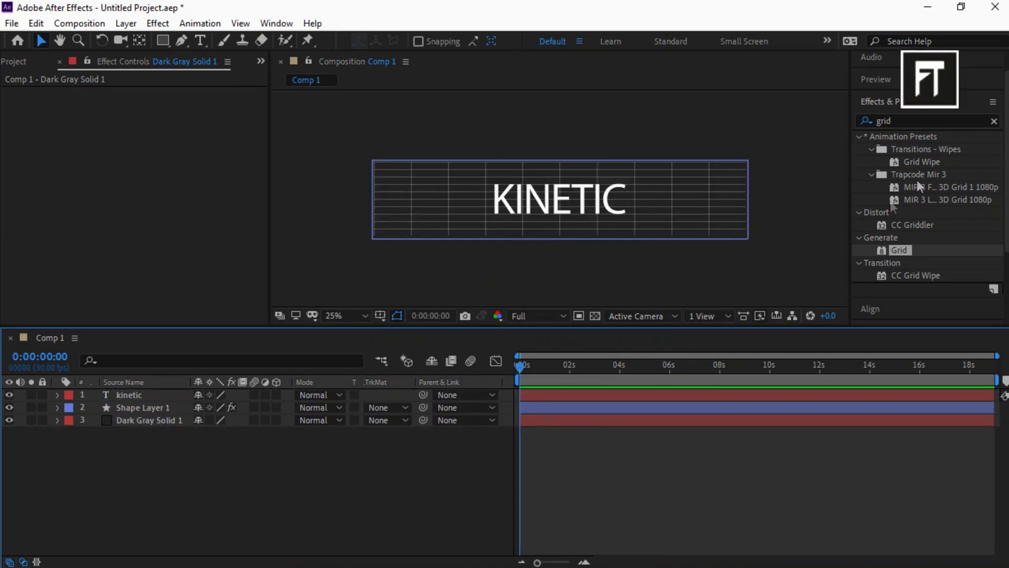
# - Apply Motion Tile to KINETIC and keyframe Tile Center (1003) at the first frame
pyautogui.click(994, 121)
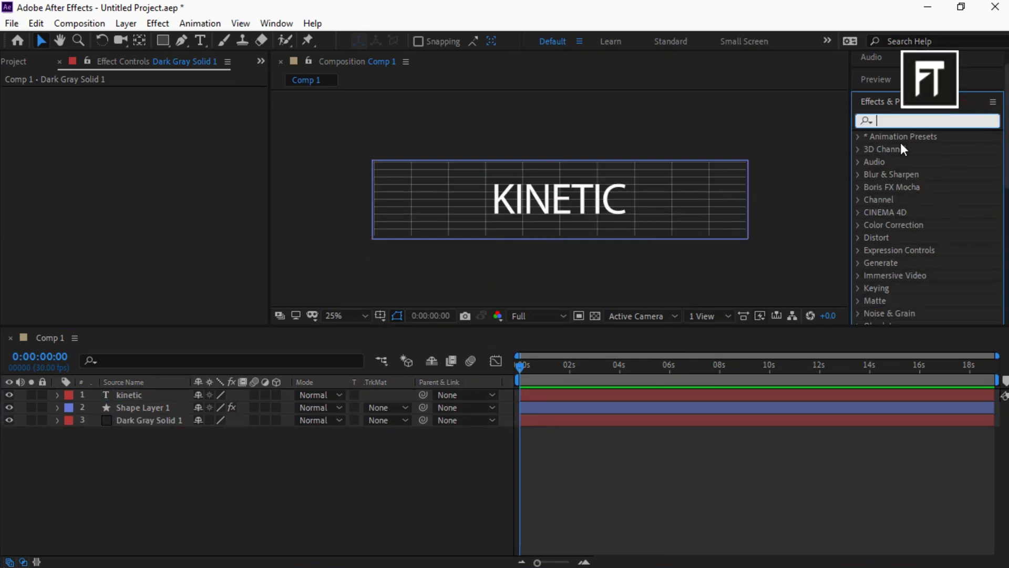
pyautogui.write('motion')
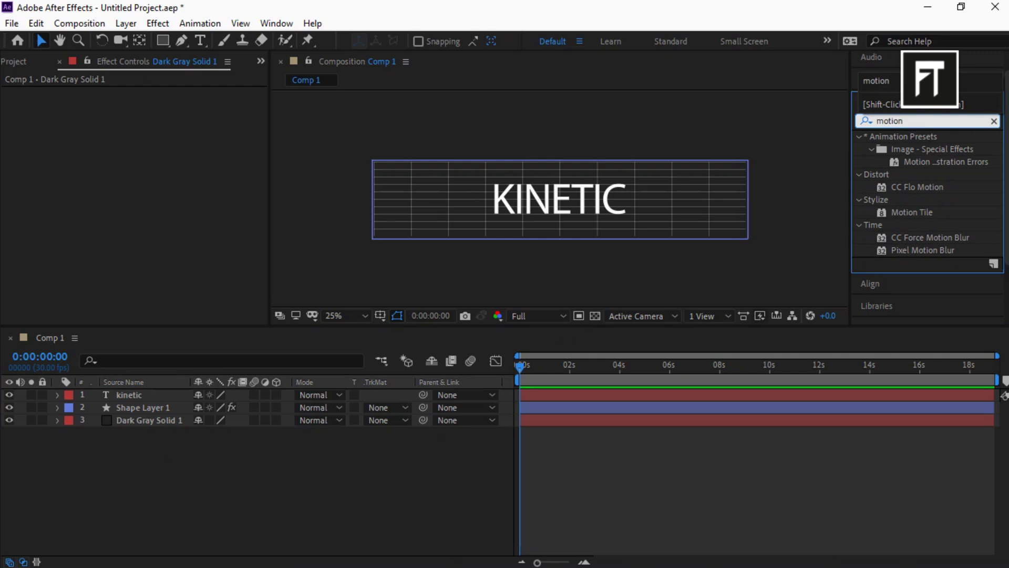
pyautogui.moveTo(912, 212)
pyautogui.mouseDown()
pyautogui.moveTo(108, 396)
pyautogui.moveTo(142, 392)
pyautogui.mouseUp()
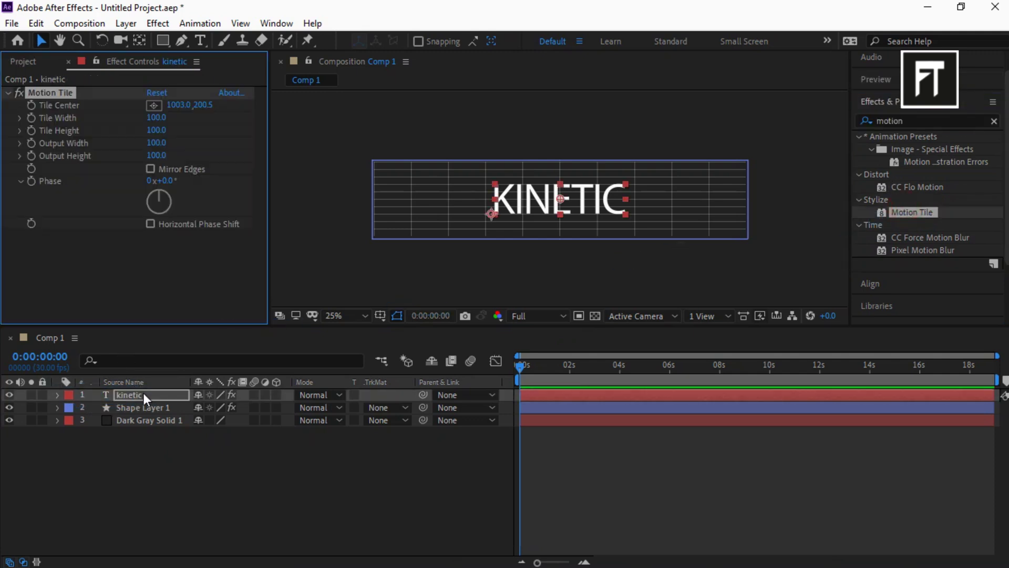
pyautogui.click(32, 102)
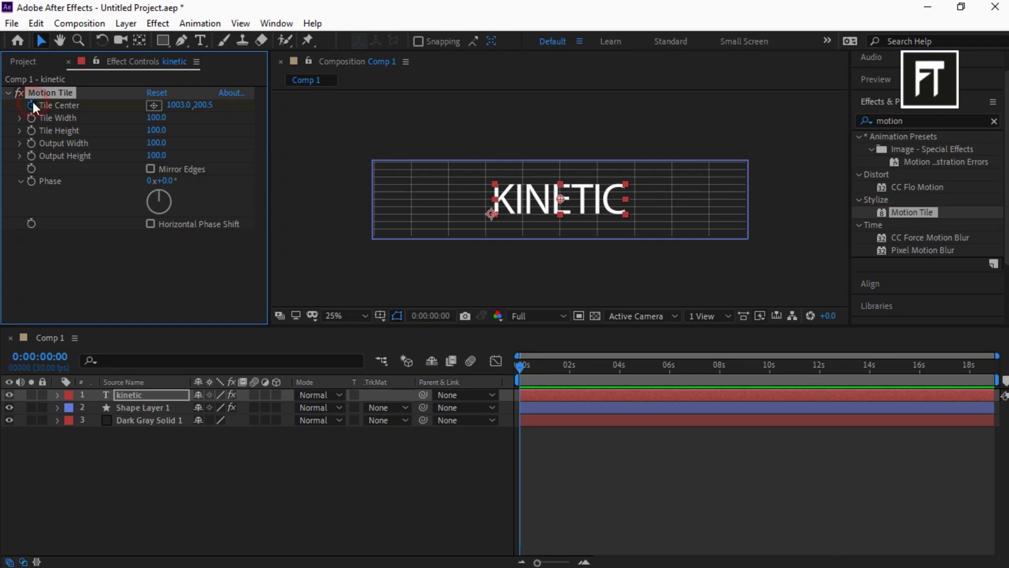
# - At the last frame, set the Tile Center X value to -5015
pyautogui.click(149, 395)
pyautogui.press('u')
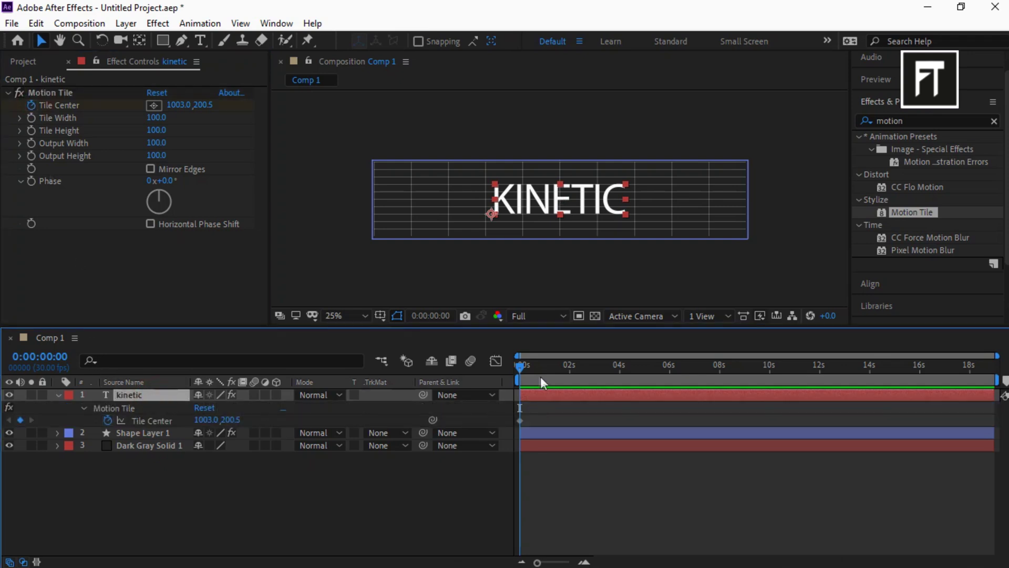
pyautogui.moveTo(538, 371); pyautogui.dragTo(900, 369)
pyautogui.press('End')
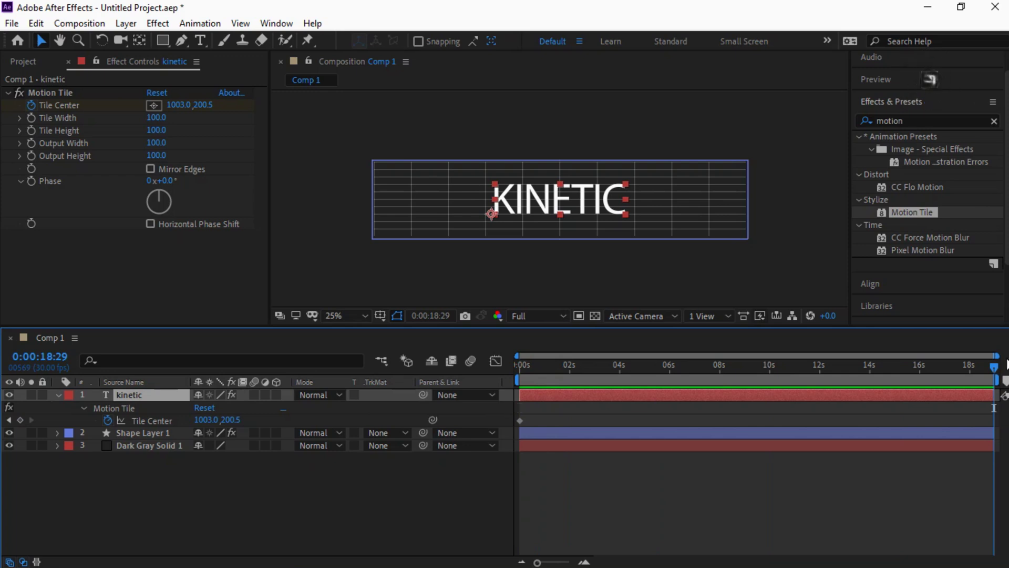
pyautogui.click(181, 105)
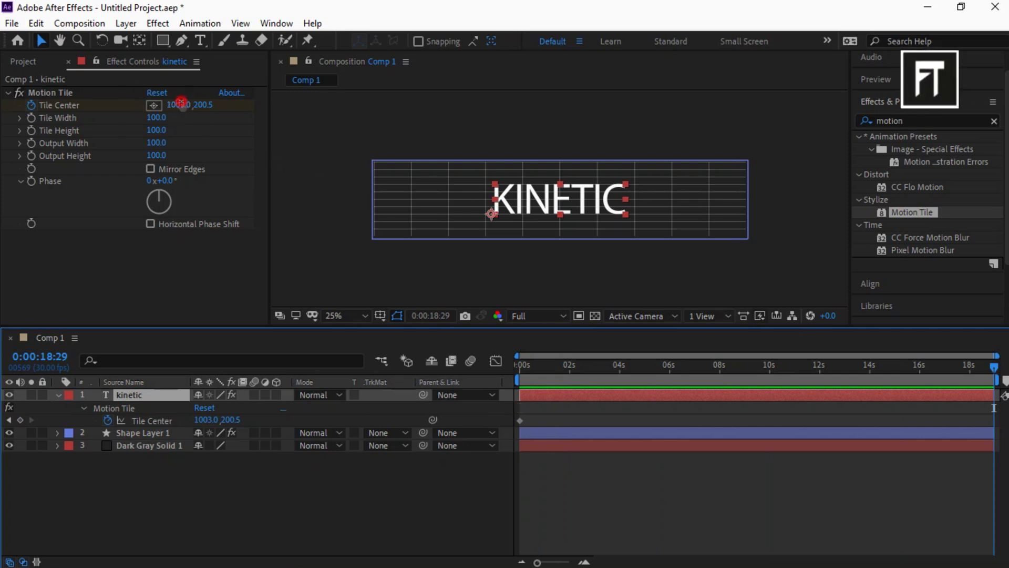
pyautogui.write('-5015')
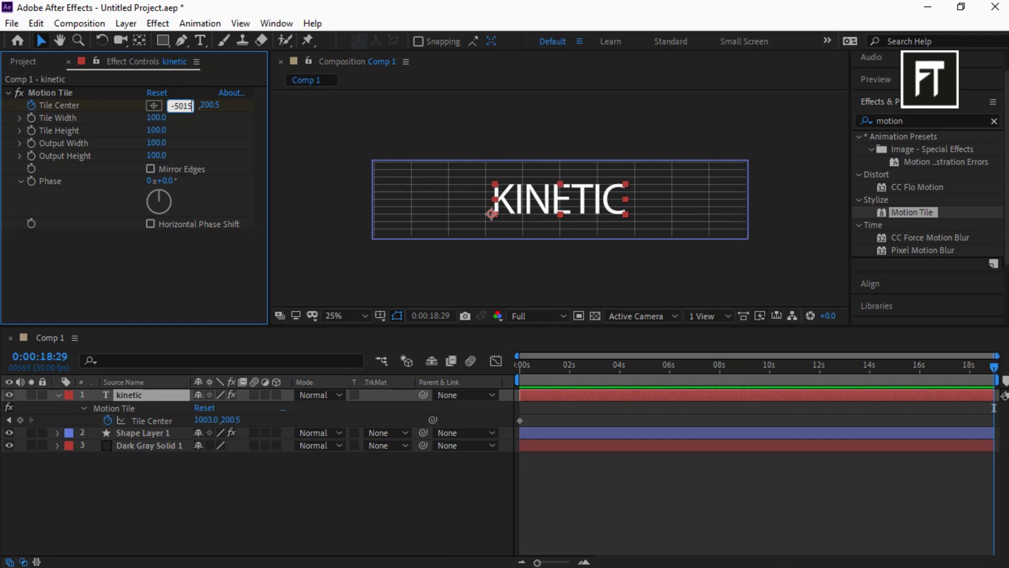
pyautogui.write('5.0')
pyautogui.press('Return')
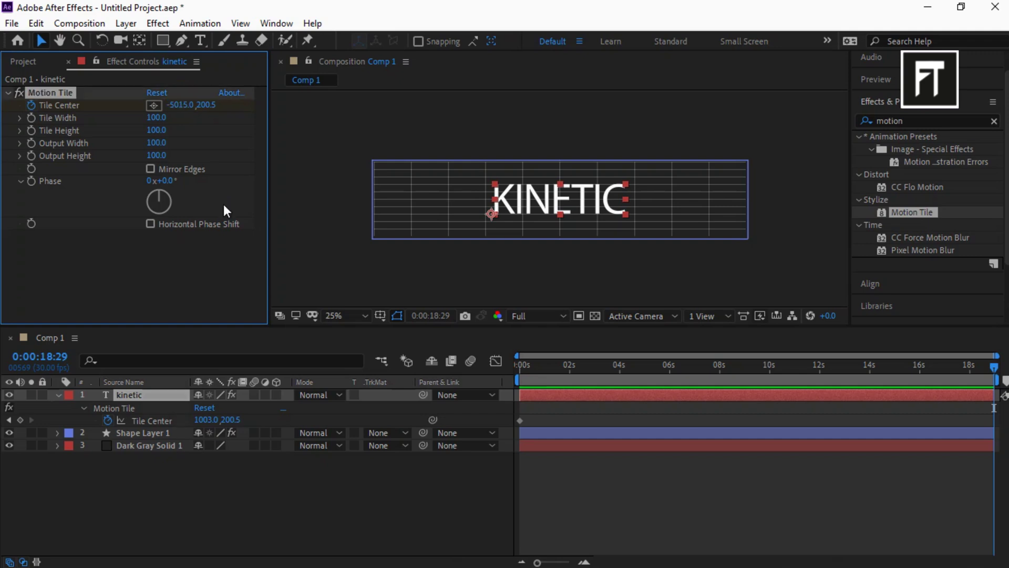
# - Select the kinetic, grid and solid layers and pre-compose them as Pre-comp 1
pyautogui.click(58, 395)
pyautogui.click(175, 497)
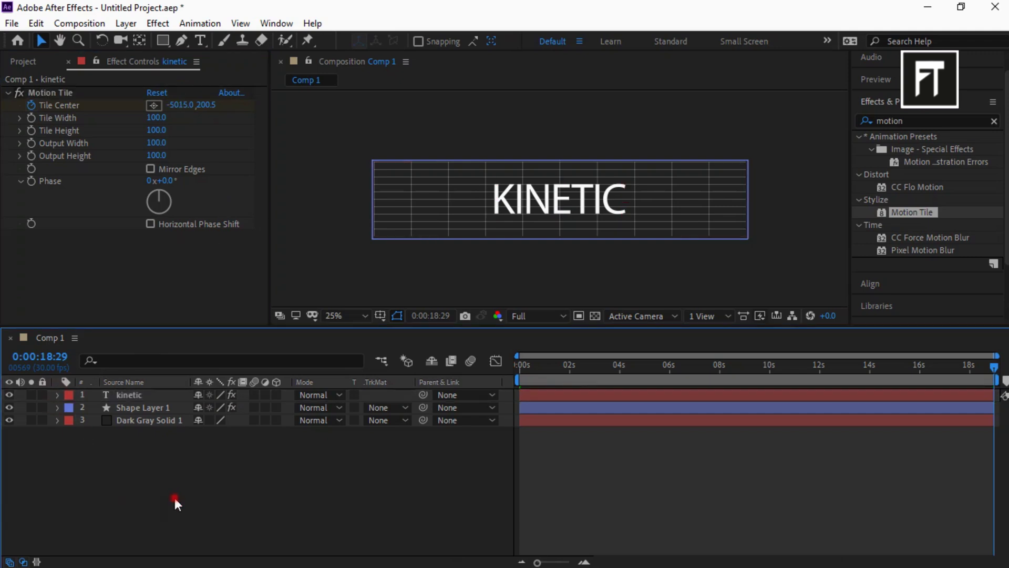
pyautogui.moveTo(187, 455); pyautogui.dragTo(178, 383)
pyautogui.rightClick(167, 408)
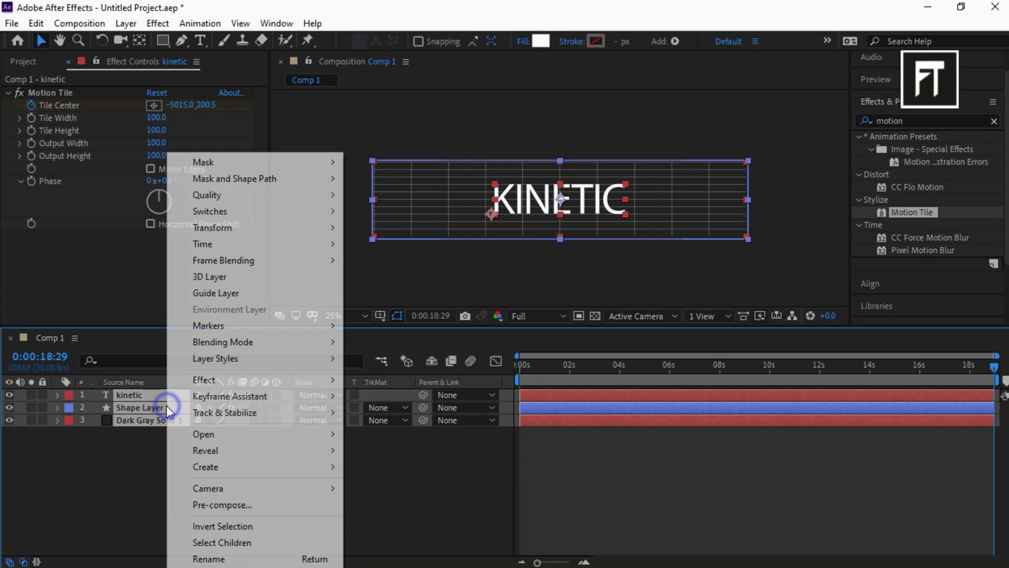
pyautogui.click(220, 504)
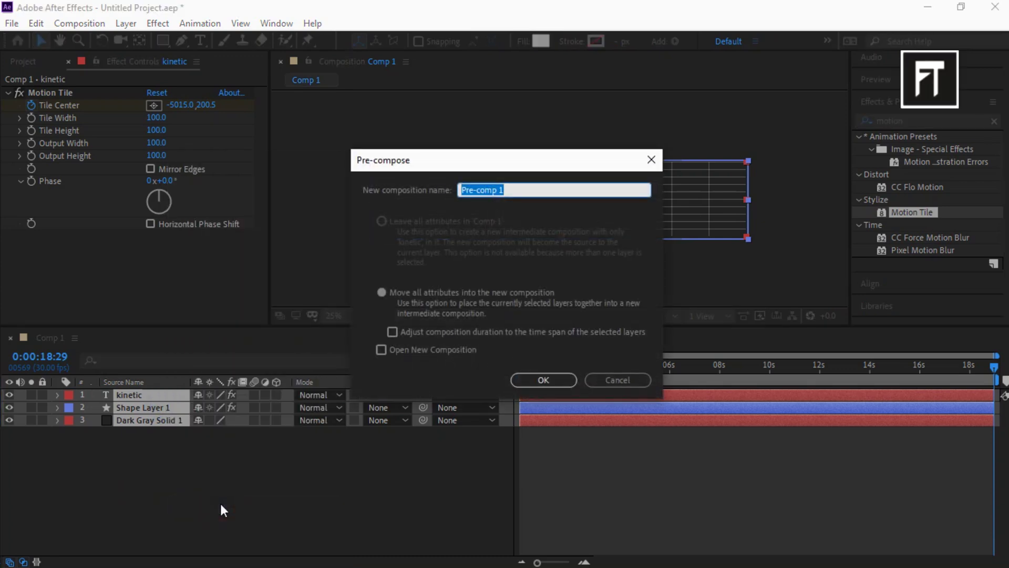
pyautogui.click(541, 379)
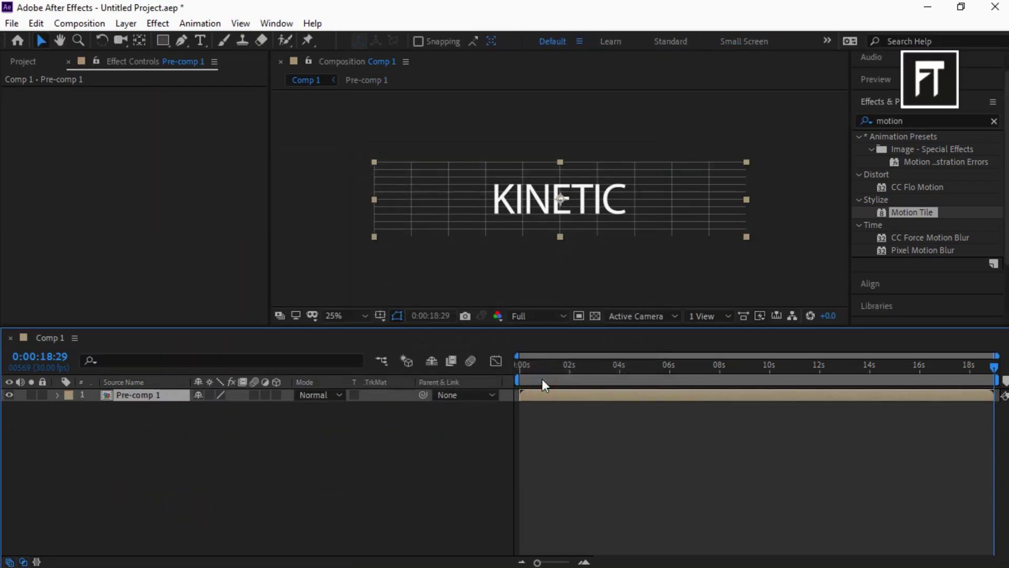
pyautogui.click(31, 61)
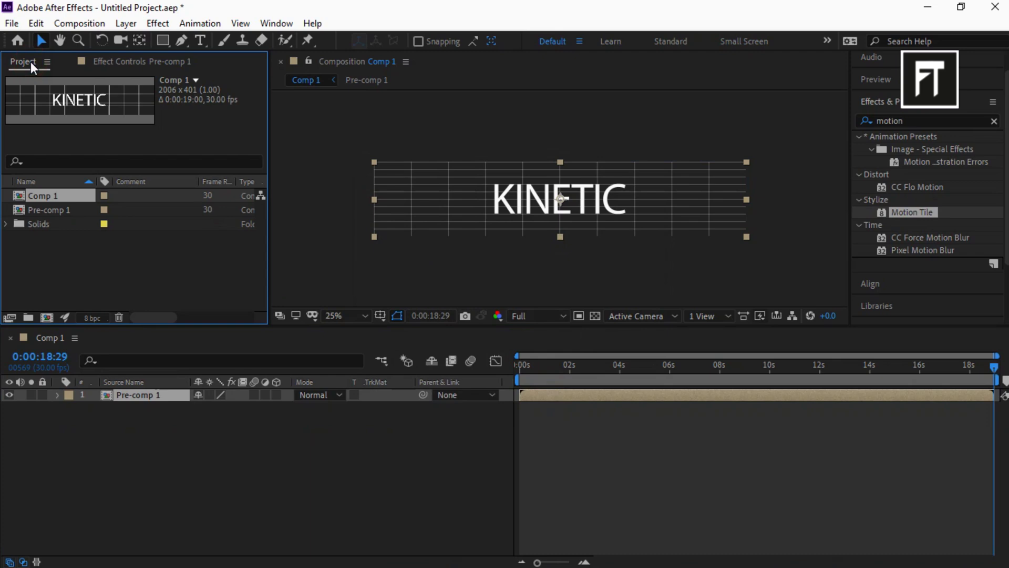
pyautogui.click(79, 259)
# - Create a 1920×1080 Main composition, add Pre-comp 1, and reveal its Scale
pyautogui.click(52, 316)
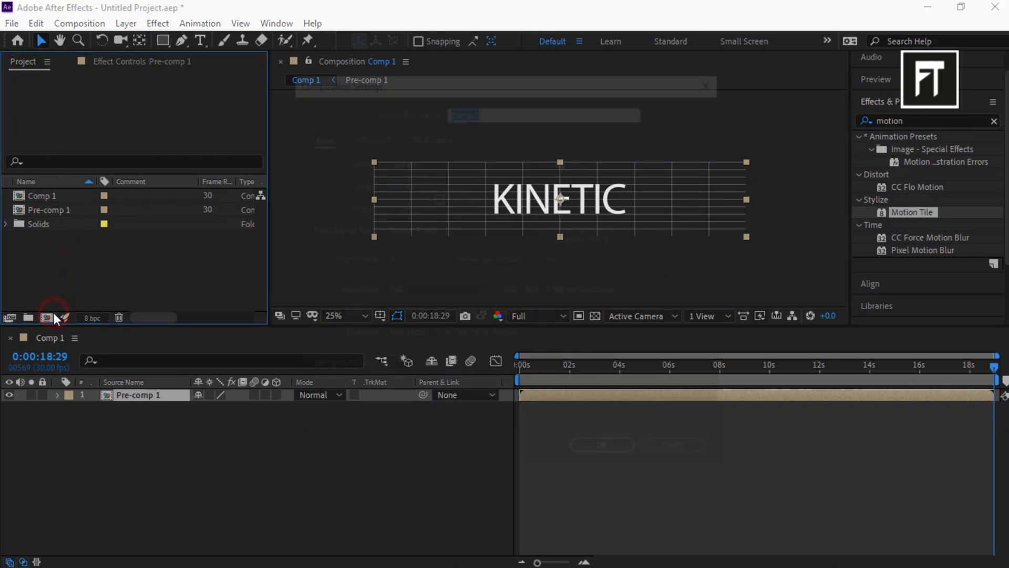
pyautogui.write('Main')
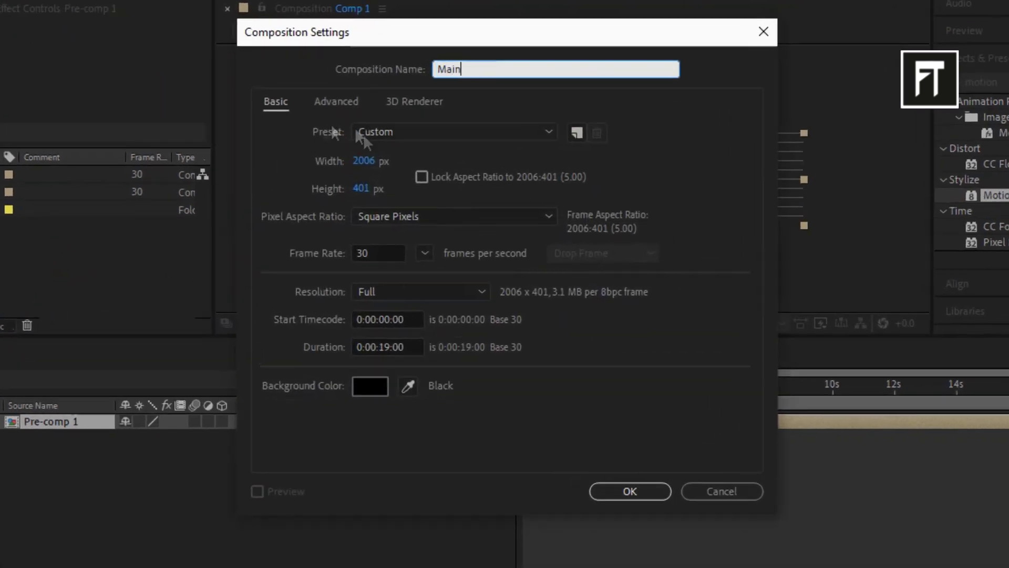
pyautogui.click(366, 161)
pyautogui.write('192')
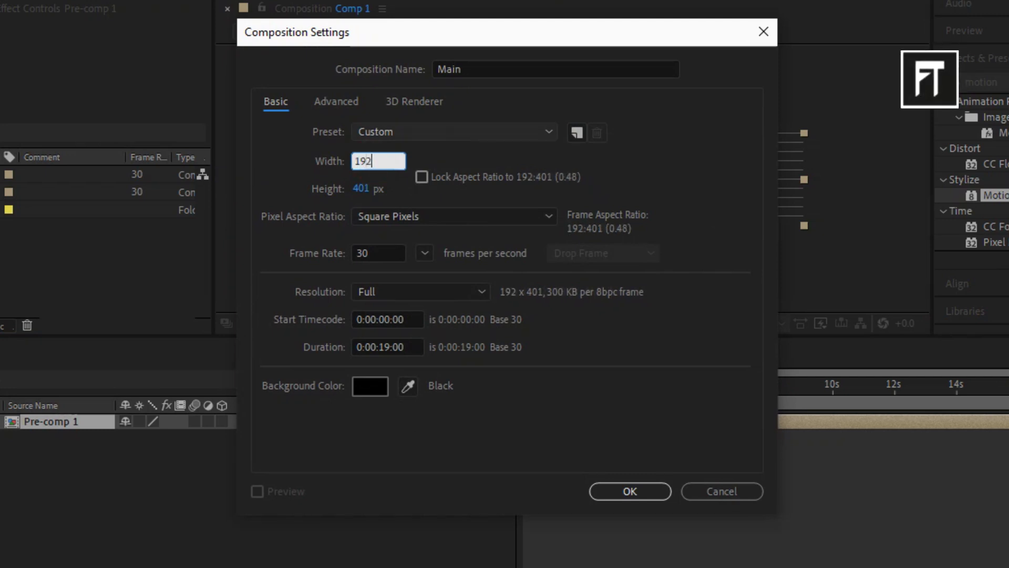
pyautogui.write('0')
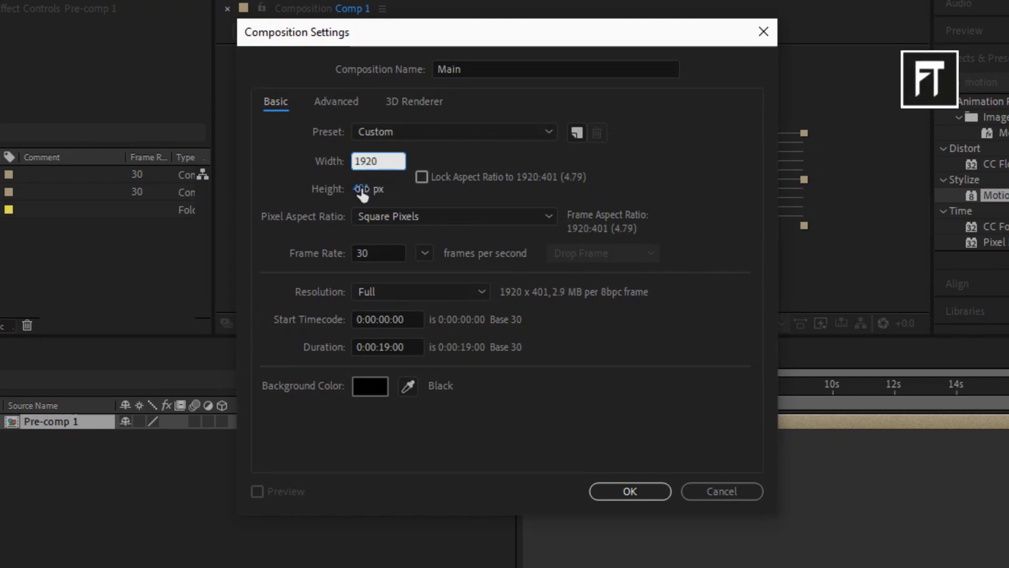
pyautogui.click(363, 189)
pyautogui.write('1080')
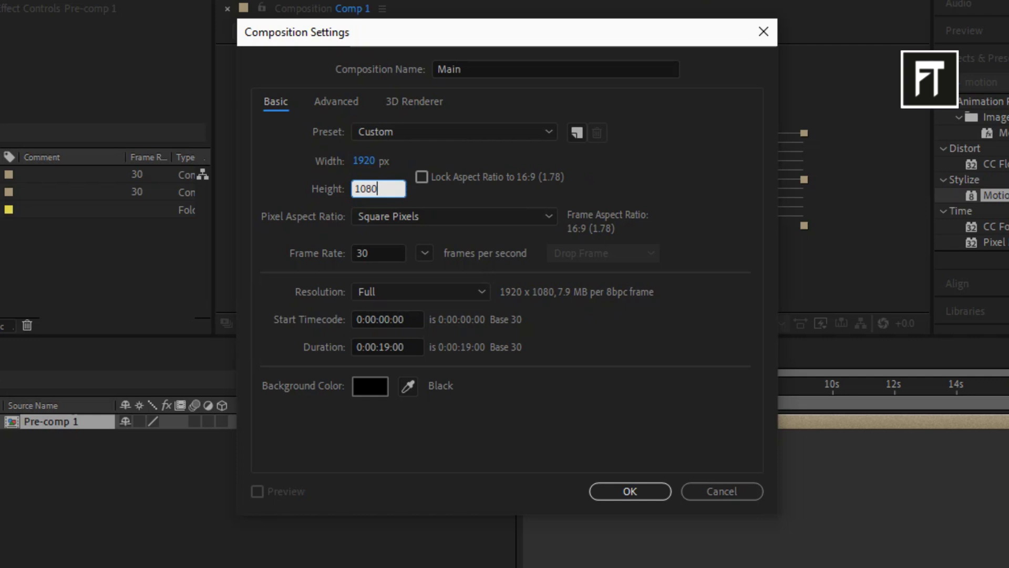
pyautogui.click(431, 199)
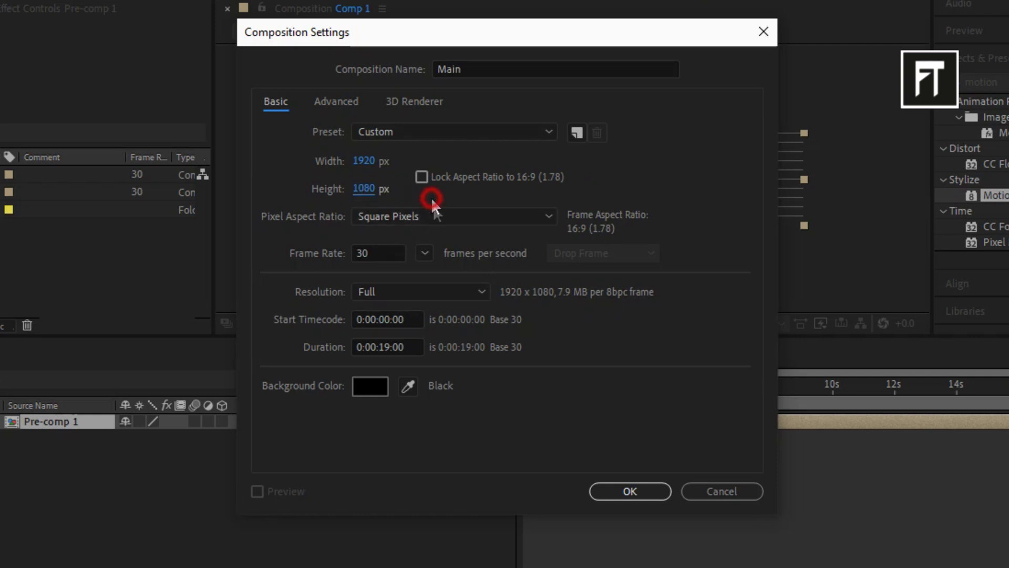
pyautogui.click(630, 490)
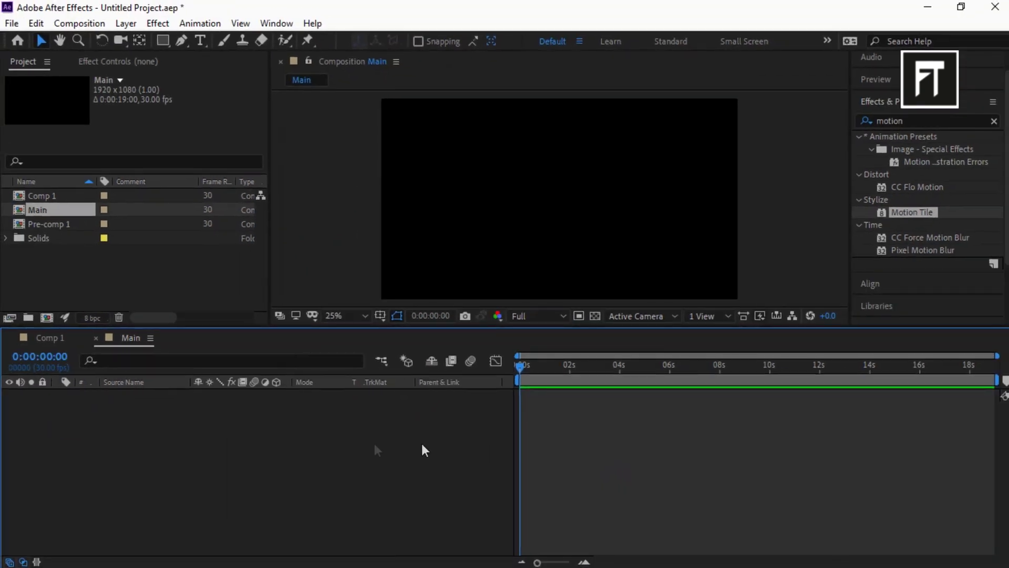
pyautogui.moveTo(69, 224); pyautogui.dragTo(199, 418)
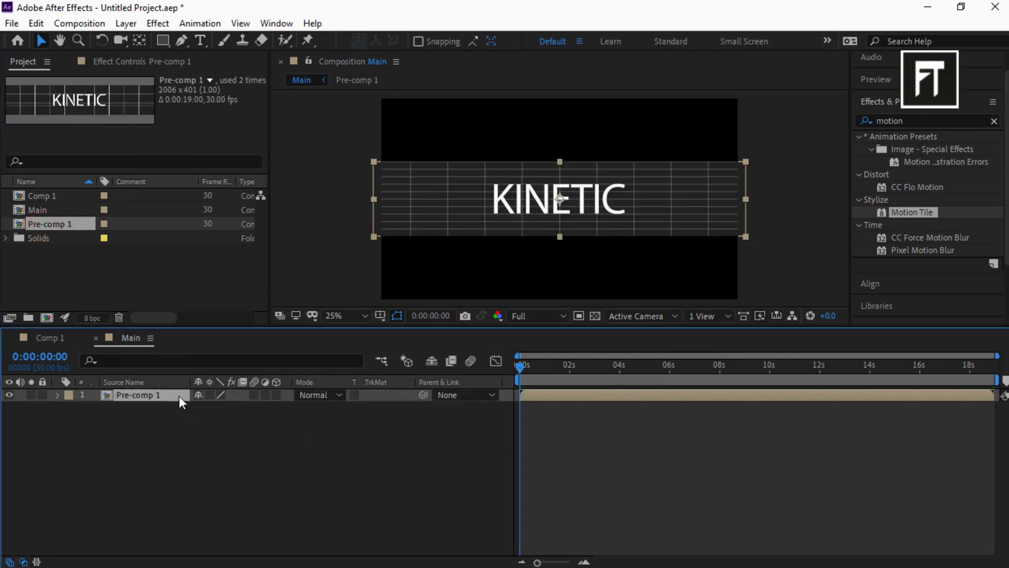
pyautogui.press('s')
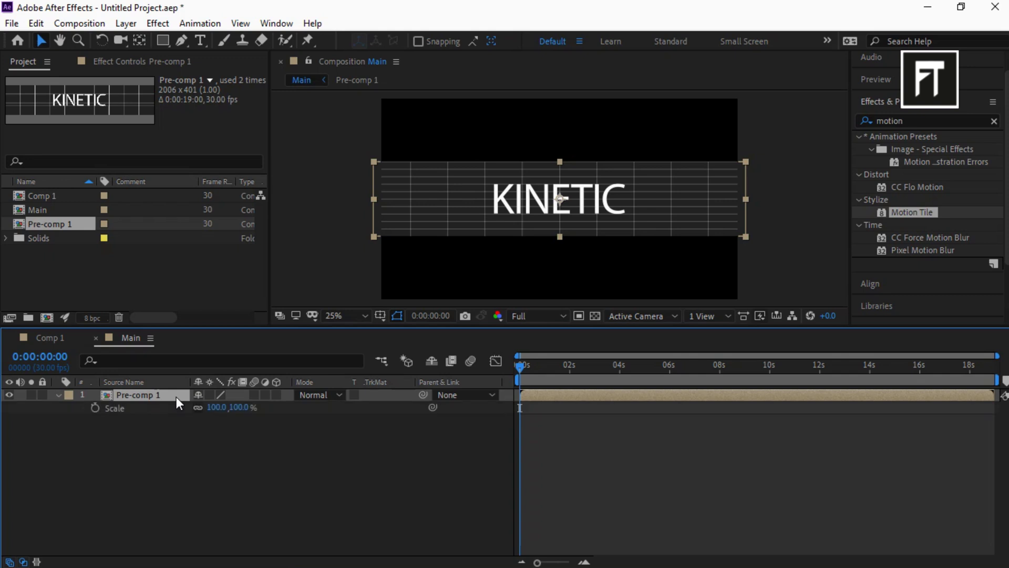
# - Set Pre-comp 1's Scale to 50% and enable its 3D Layer switch
pyautogui.click(214, 407)
pyautogui.write('50')
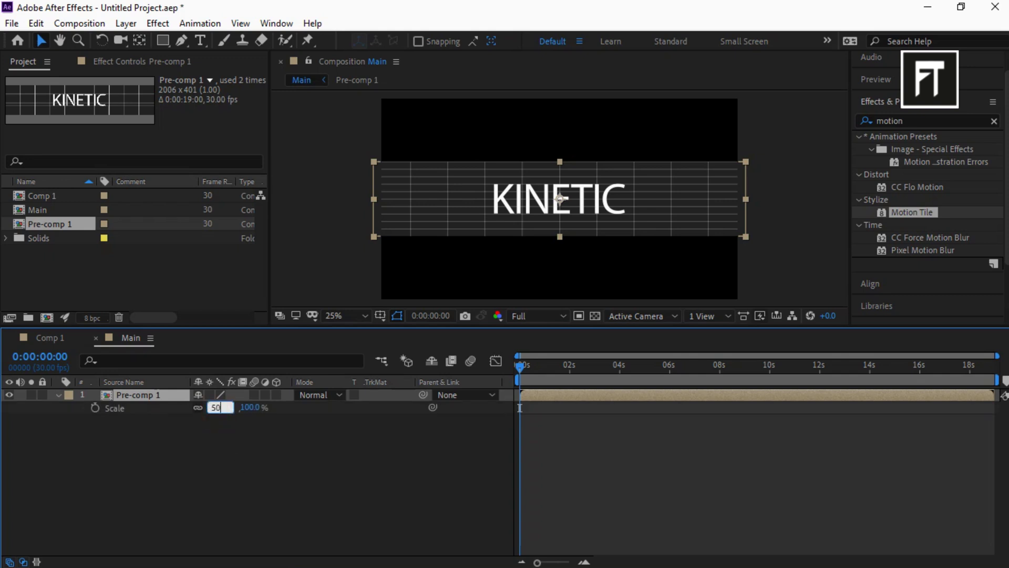
pyautogui.press('Return')
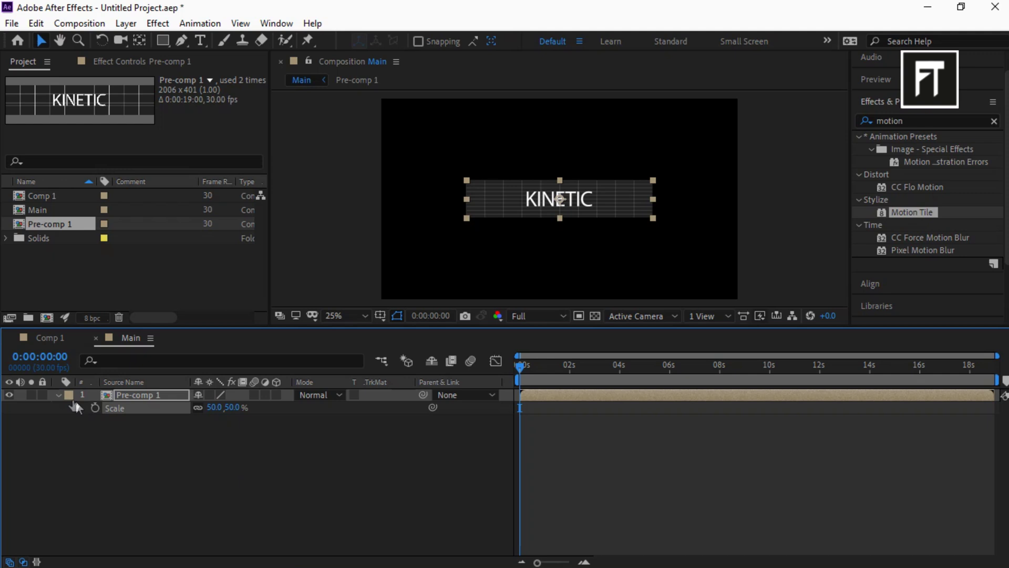
pyautogui.click(56, 394)
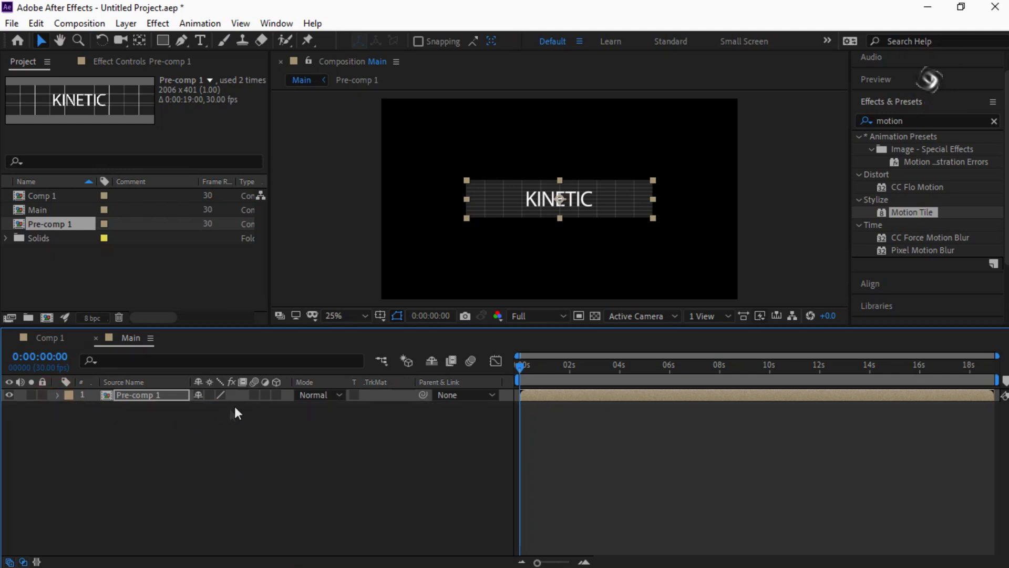
pyautogui.click(277, 393)
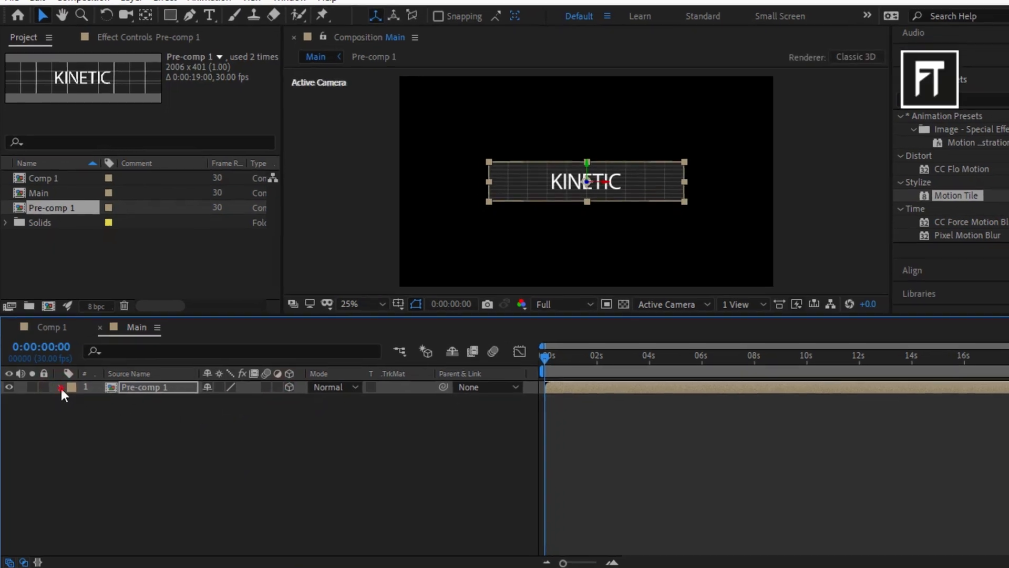
# - Set Pre-comp 1's anchor point X to 0 and its vertical position to 440
pyautogui.click(57, 394)
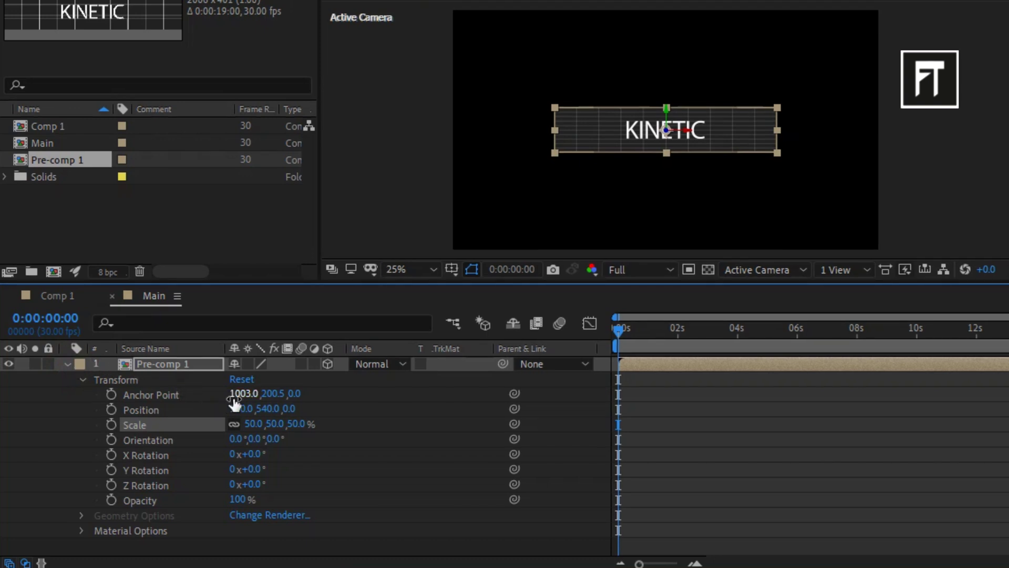
pyautogui.click(236, 396)
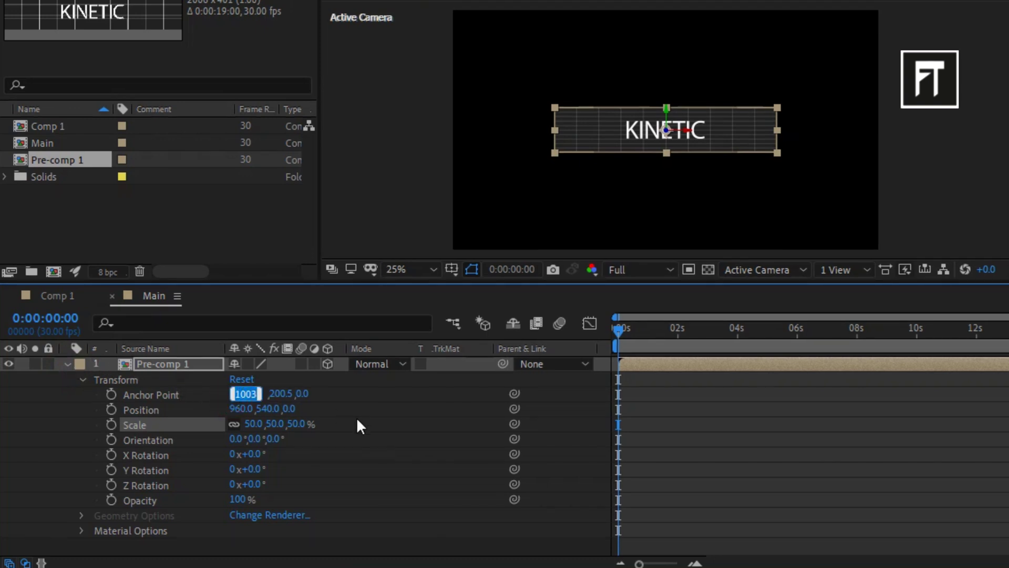
pyautogui.write('0')
pyautogui.press('Return')
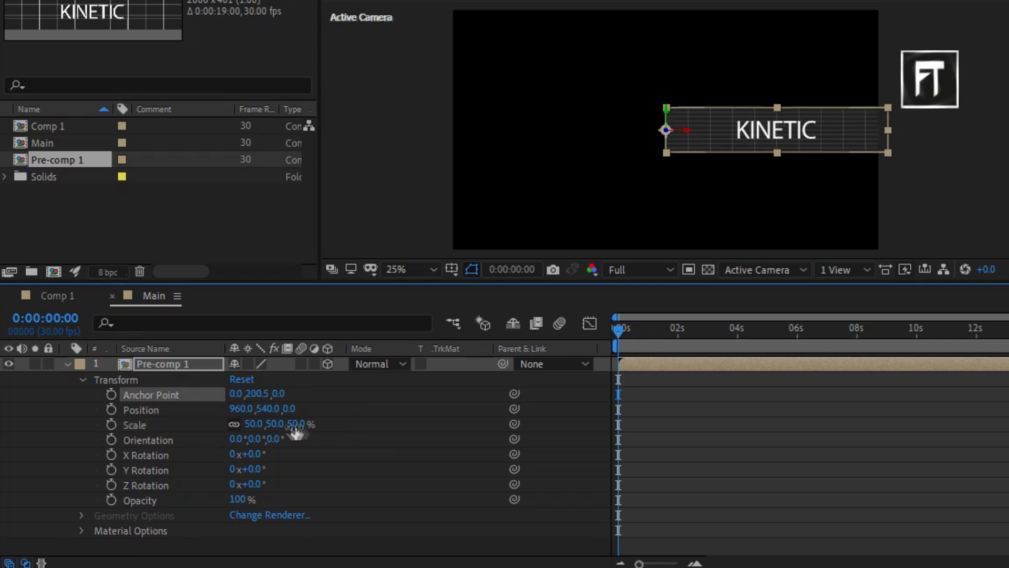
pyautogui.click(269, 408)
pyautogui.write('4')
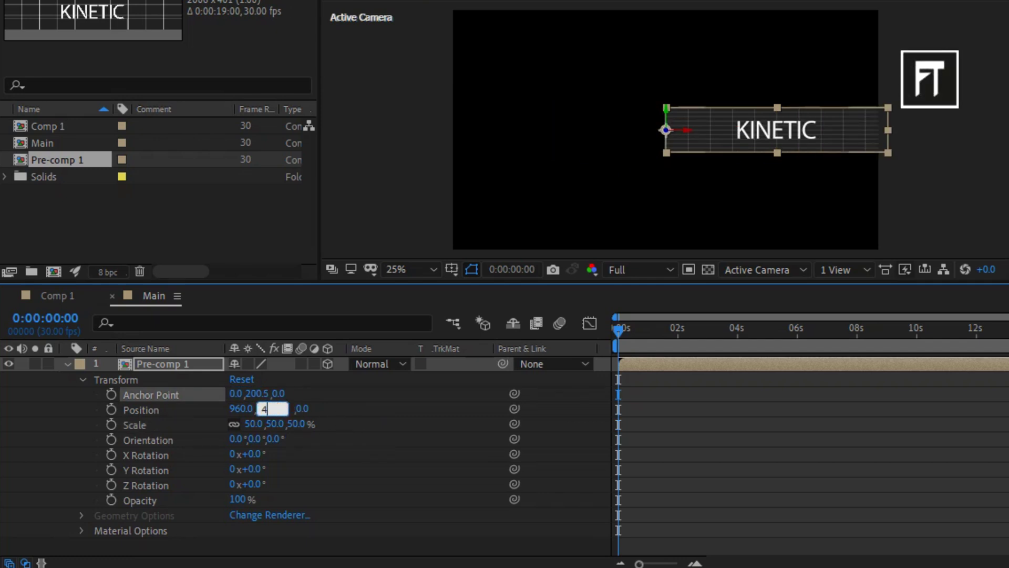
pyautogui.write('40')
pyautogui.press('Return')
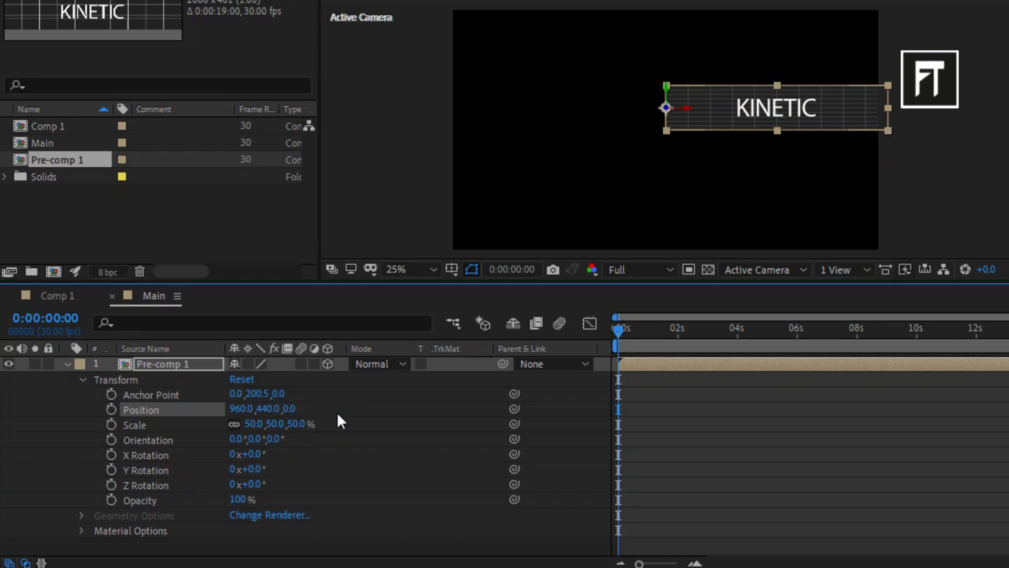
# - Rotate Pre-comp 1 to 90° on X and -90° on Z
pyautogui.click(253, 455)
pyautogui.write('90')
pyautogui.press('Return')
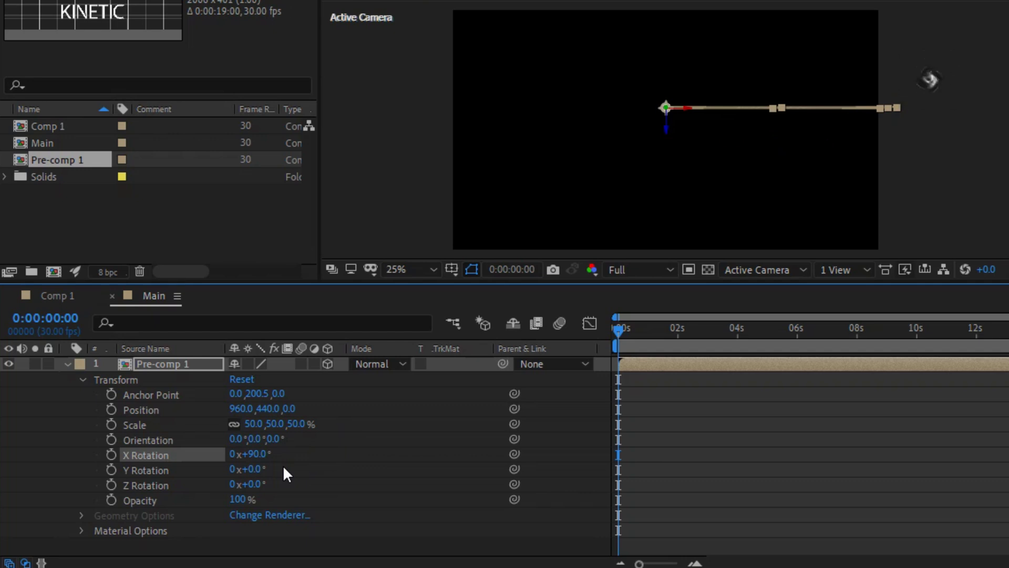
pyautogui.click(260, 481)
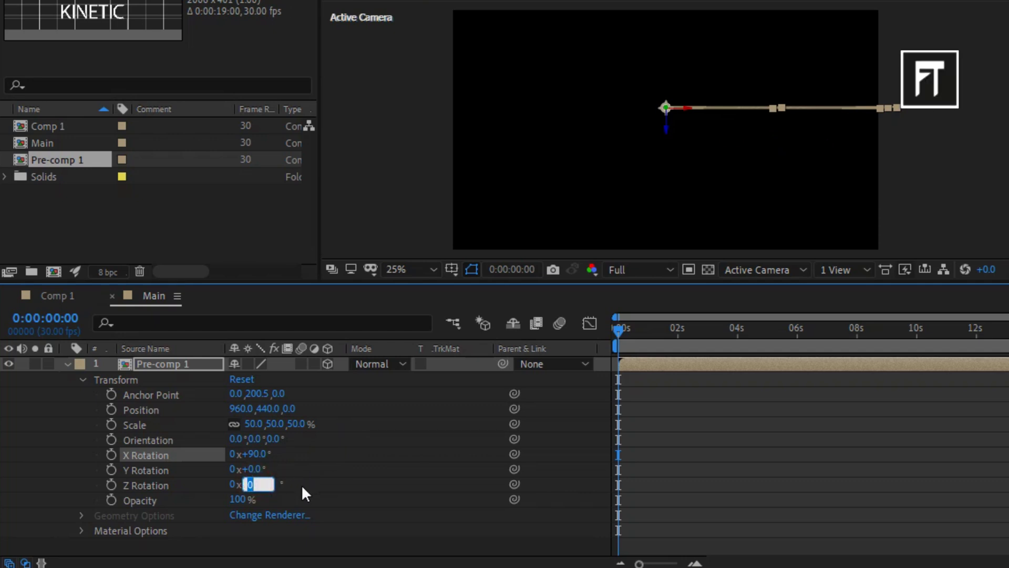
pyautogui.write('-90')
pyautogui.press('Return')
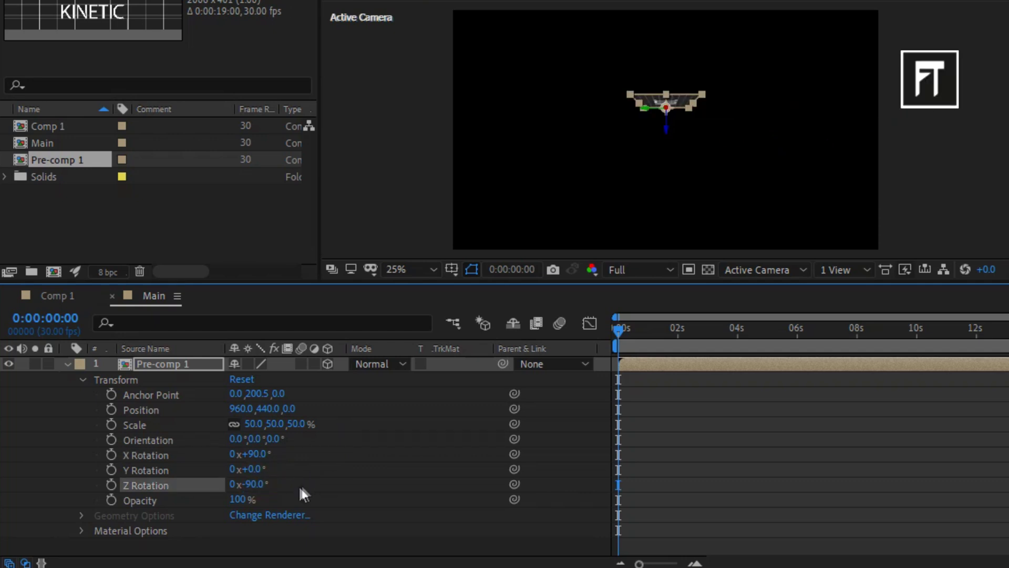
pyautogui.click(66, 364)
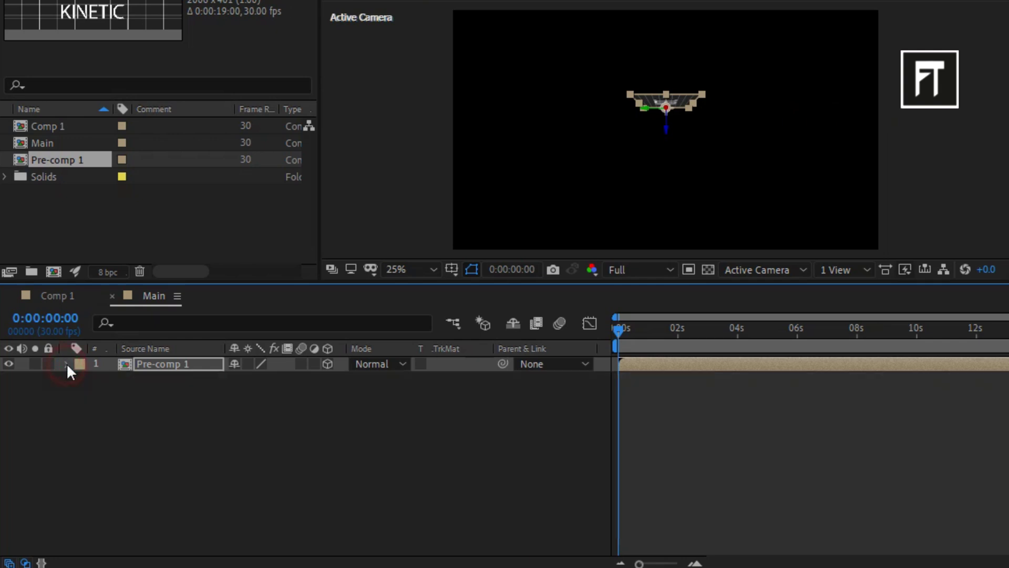
# - Duplicate the strip layer and expand the copy's Transform properties
pyautogui.press('Return')
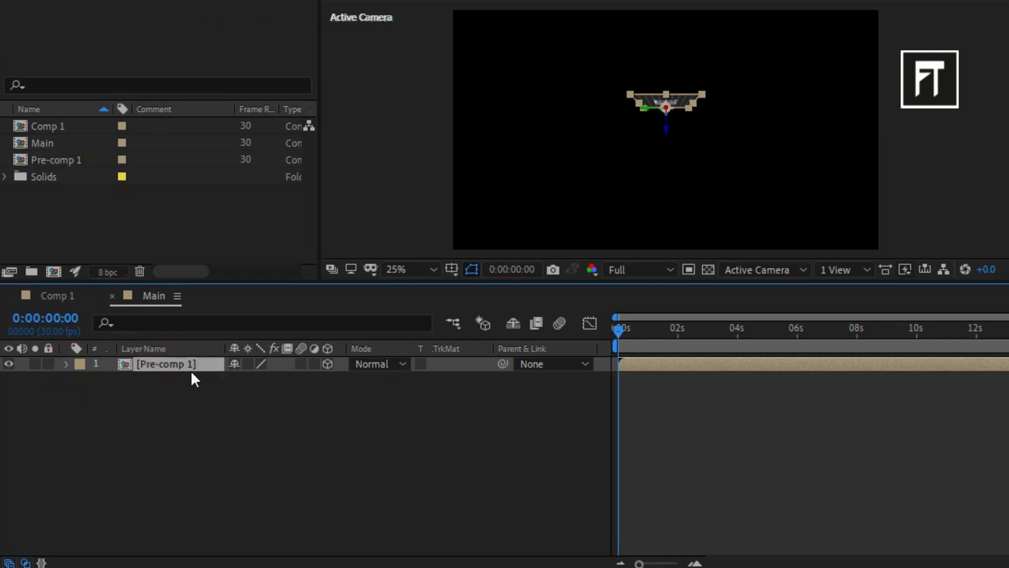
pyautogui.hotkey('ctrl', 'd')
pyautogui.click(190, 376)
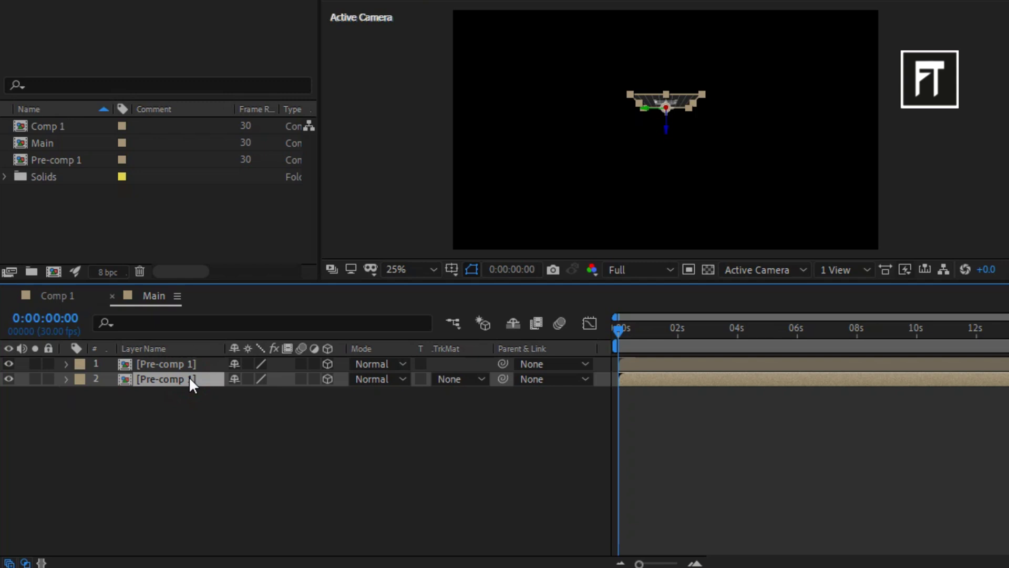
pyautogui.click(65, 379)
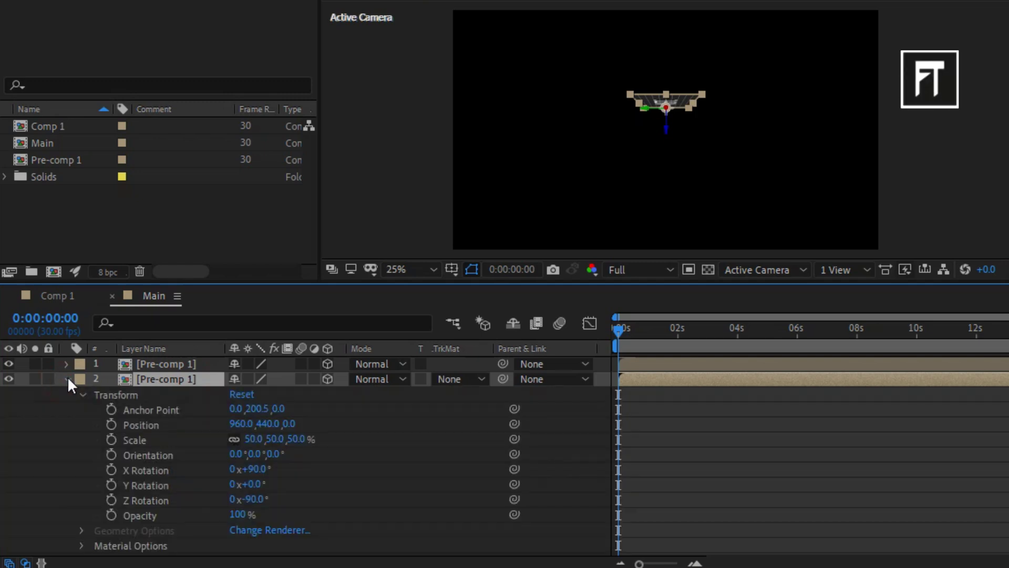
# - Set the copy's Position Y to 640 and rotation to X -90°, Y 180°, Z 90°
pyautogui.click(260, 426)
pyautogui.write('64')
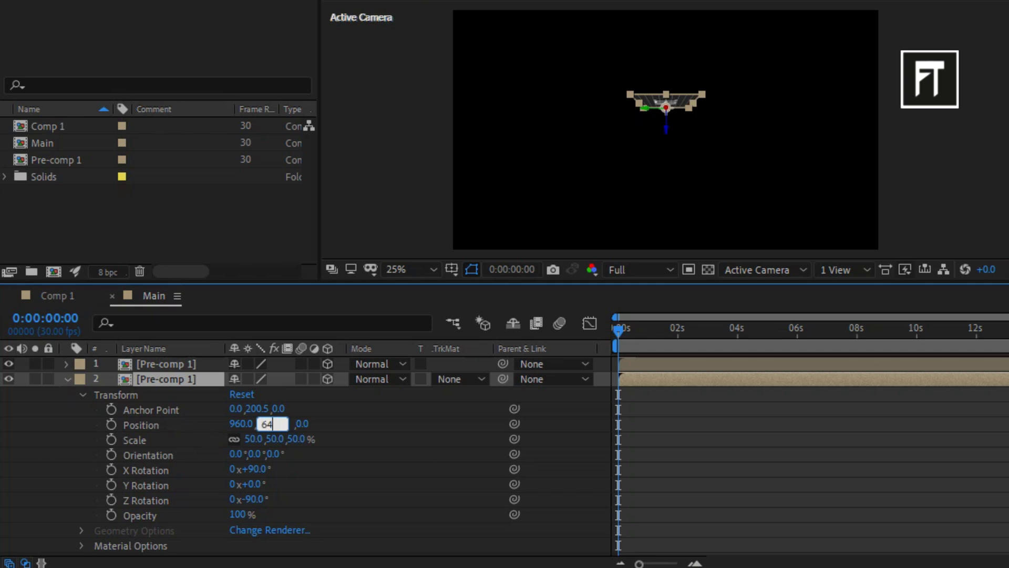
pyautogui.write('0')
pyautogui.click(208, 430)
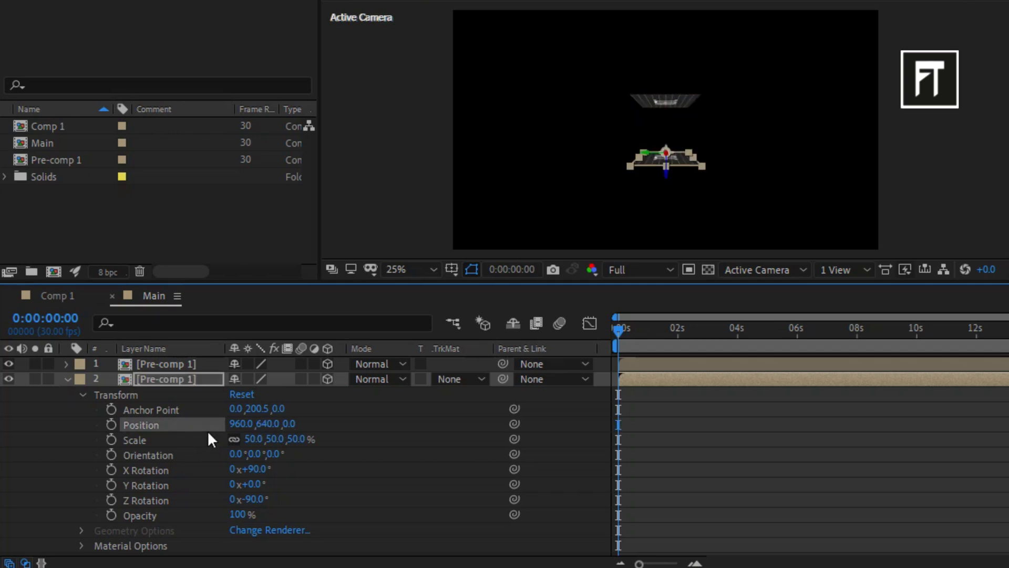
pyautogui.click(251, 470)
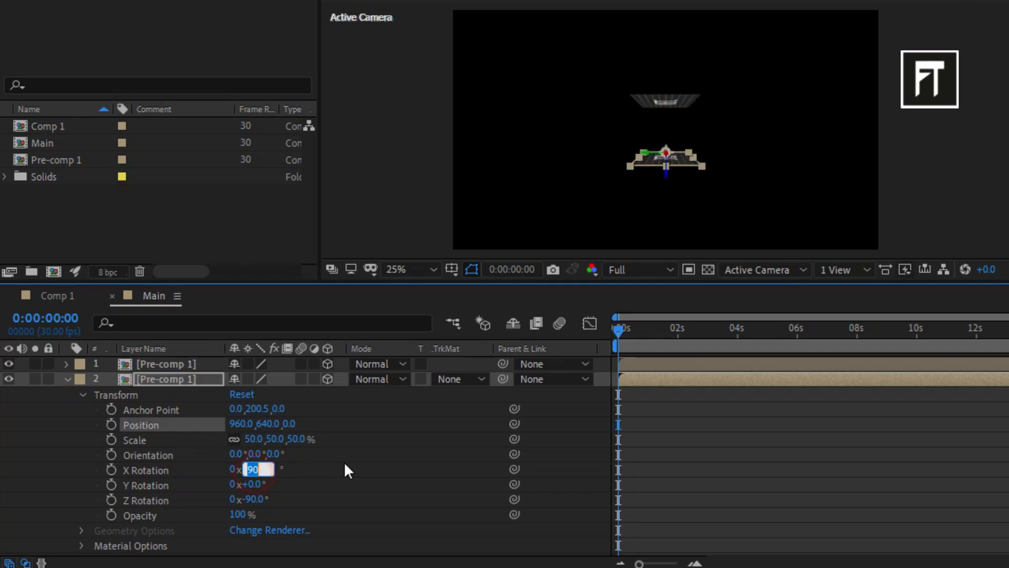
pyautogui.write('-90')
pyautogui.press('Return')
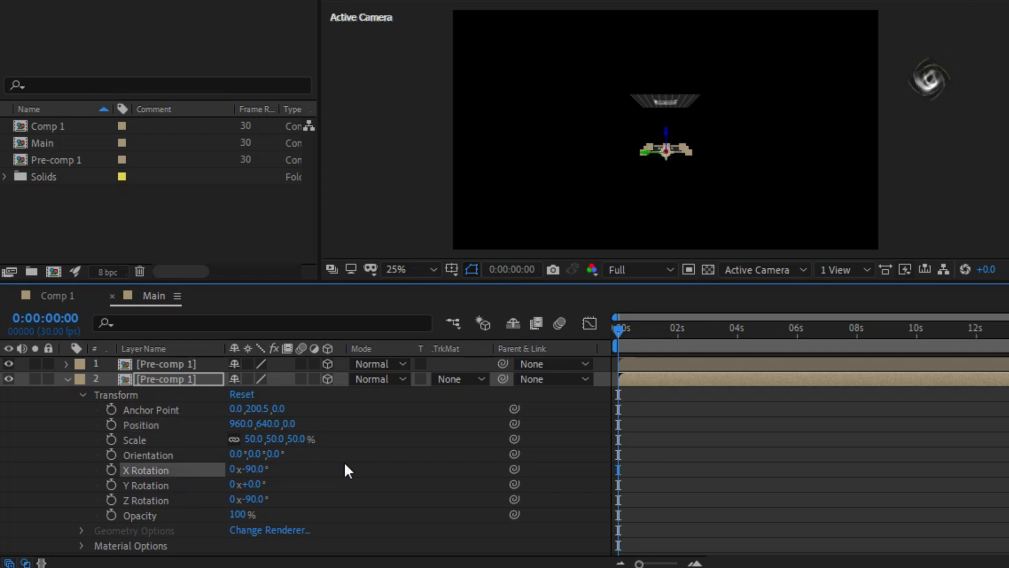
pyautogui.click(251, 484)
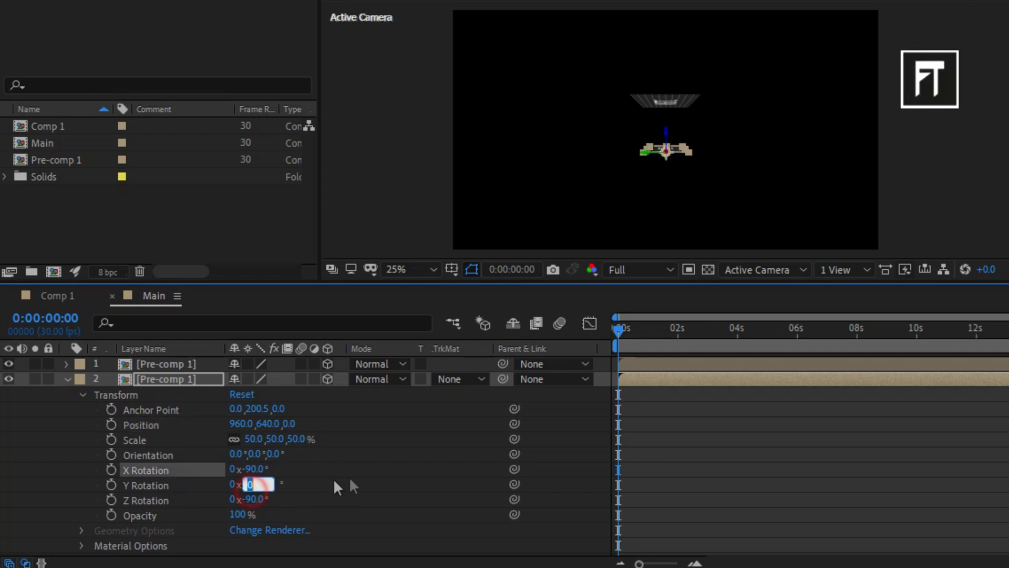
pyautogui.write('180')
pyautogui.press('Return')
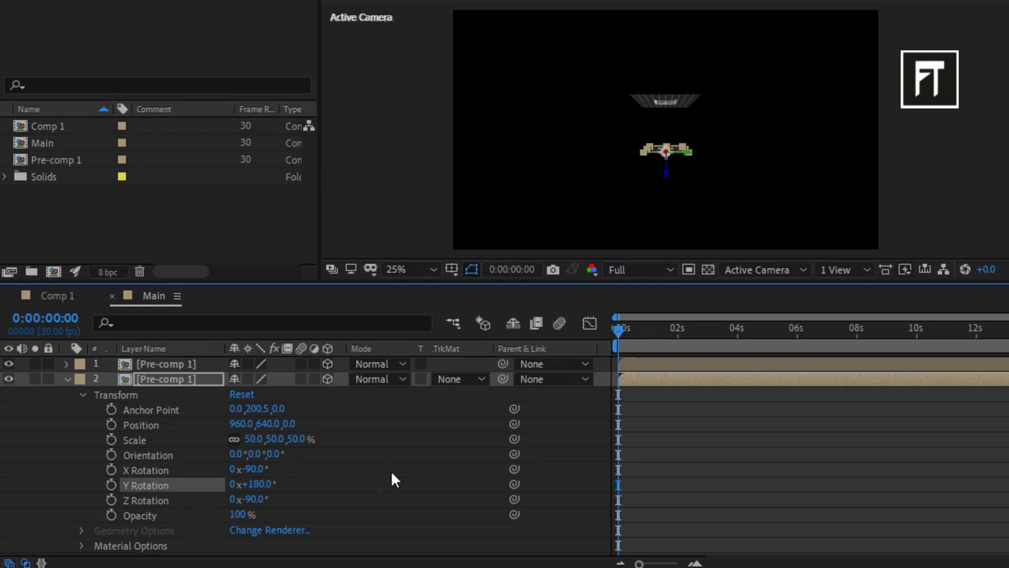
pyautogui.click(254, 500)
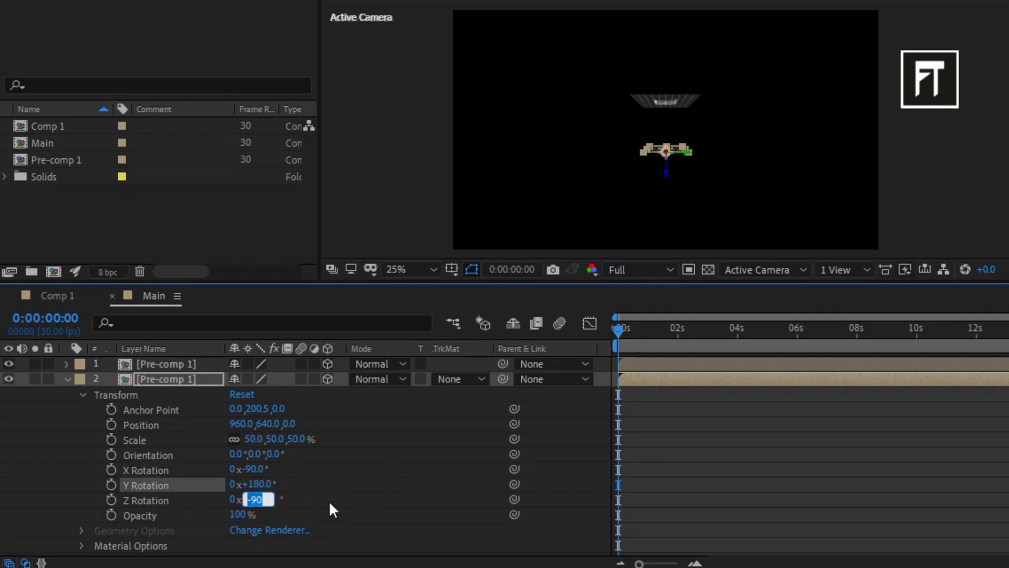
pyautogui.write('90')
pyautogui.press('Return')
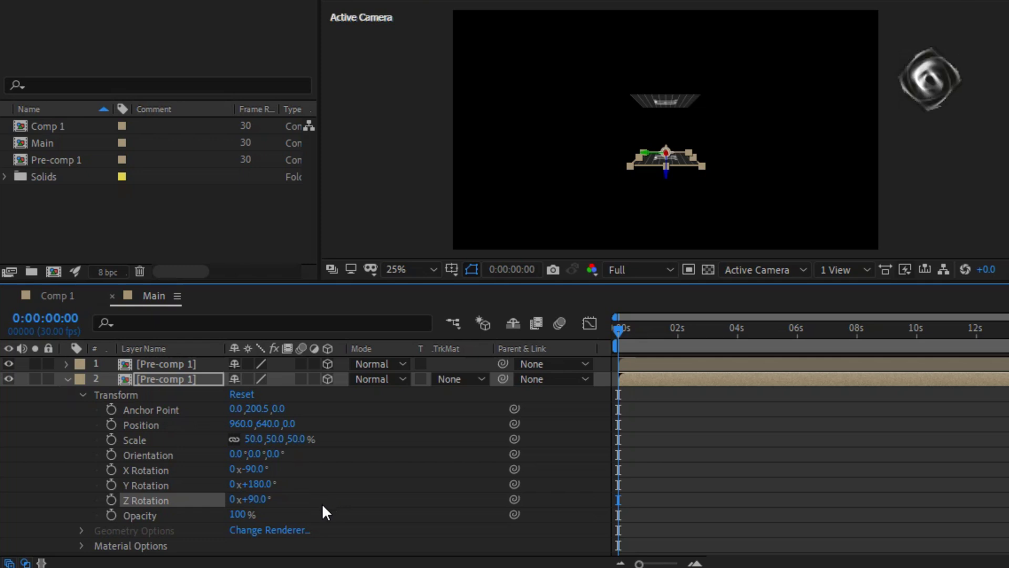
pyautogui.click(68, 378)
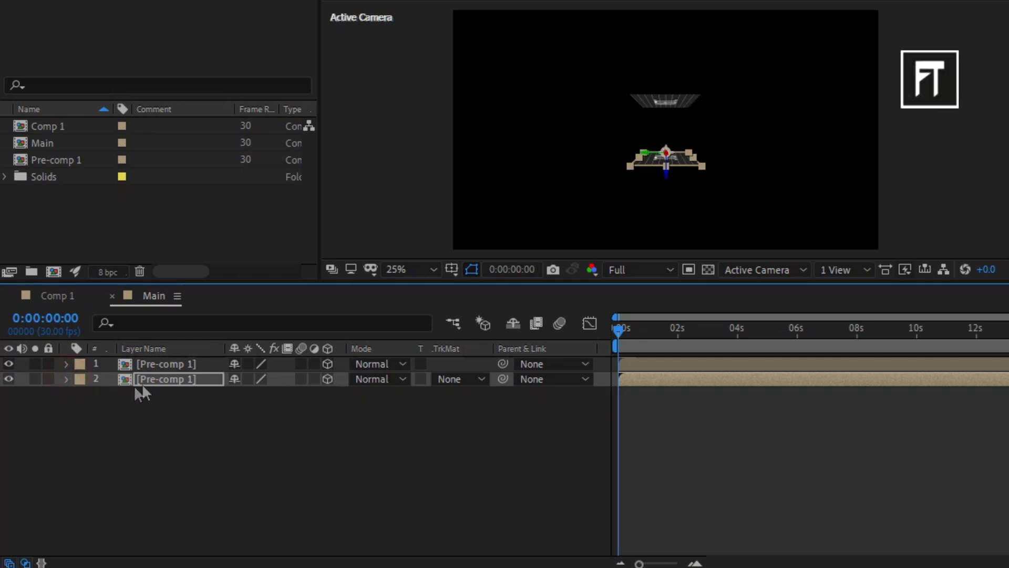
# - Duplicate the second strip and set the third strip's Position X to 1060
pyautogui.click(156, 378)
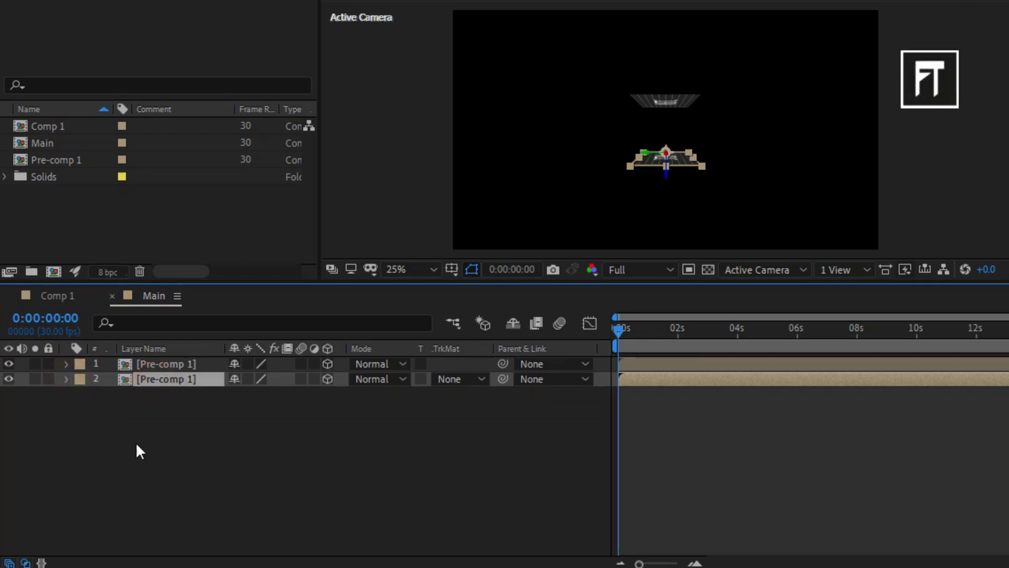
pyautogui.hotkey('ctrl', 'd')
pyautogui.click(160, 396)
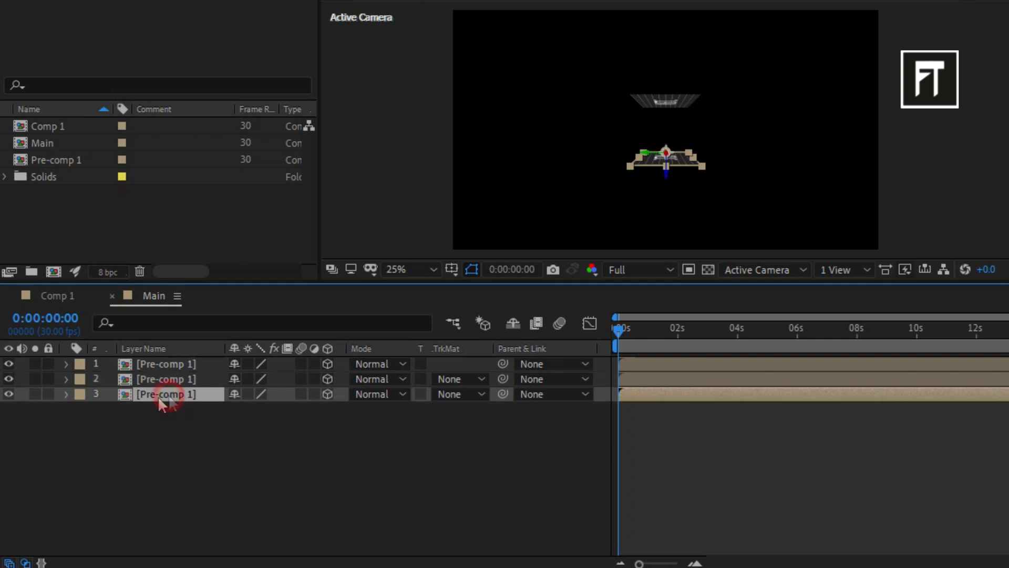
pyautogui.click(65, 393)
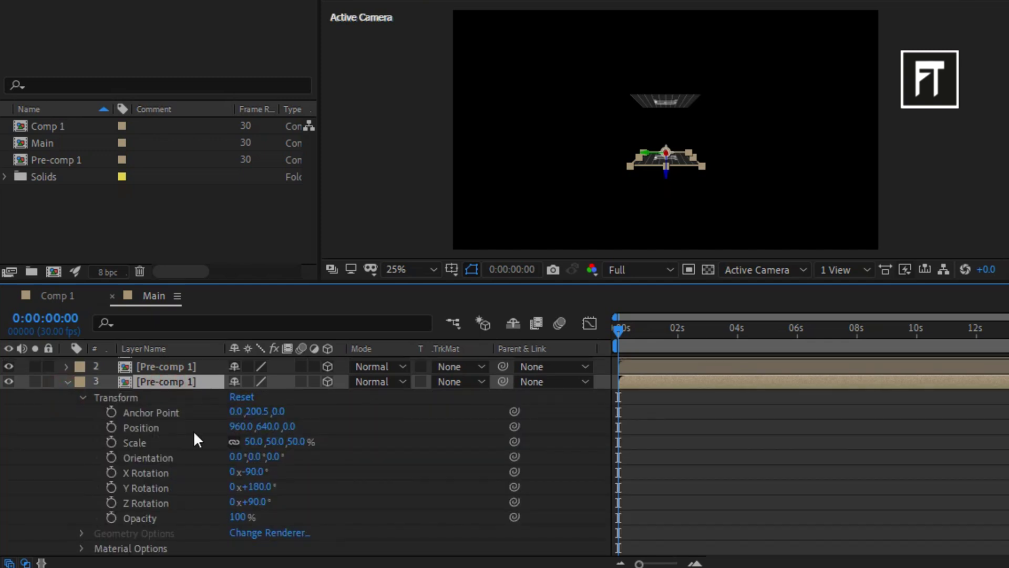
pyautogui.click(239, 427)
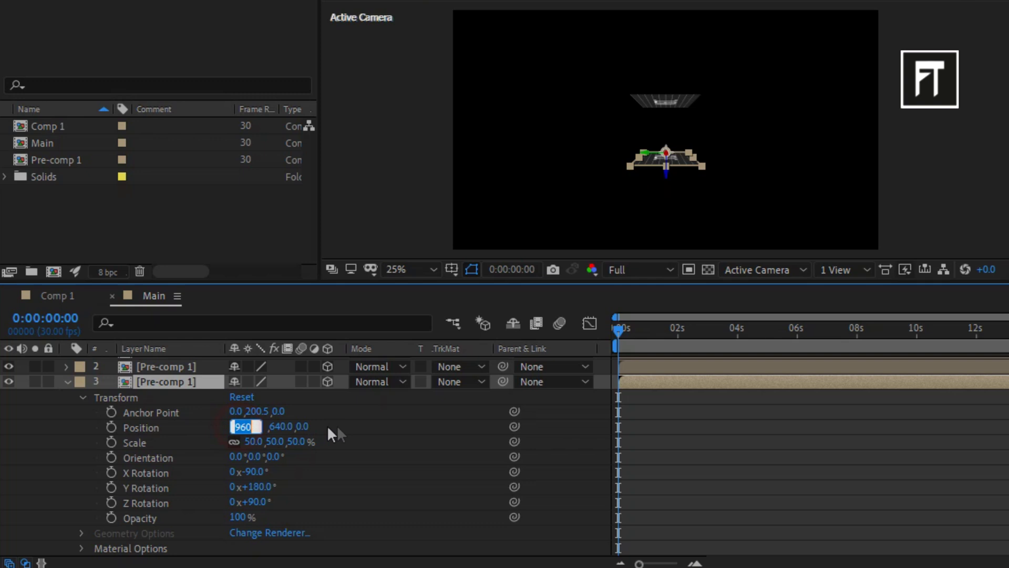
pyautogui.write('10')
pyautogui.press('Return')
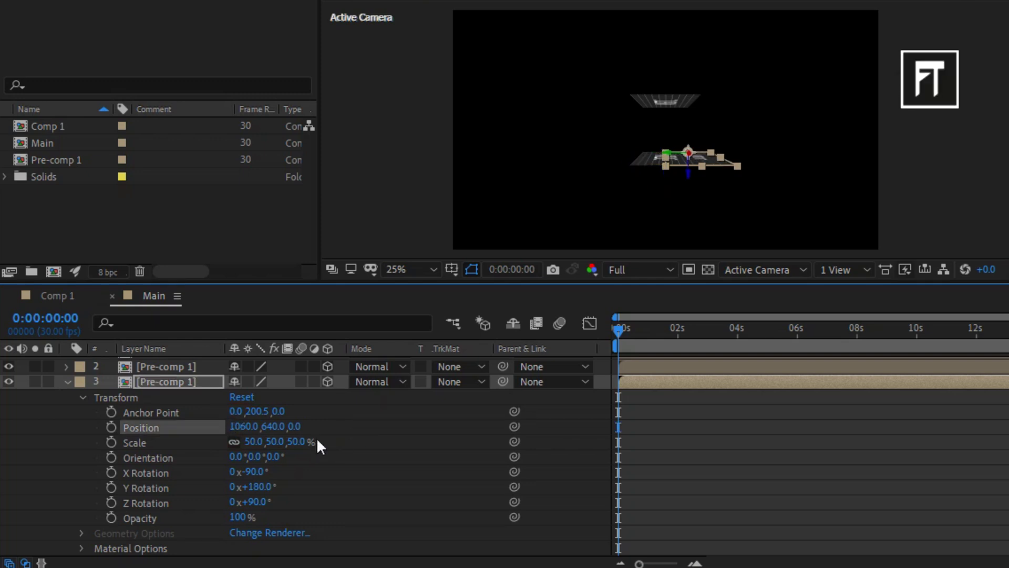
# - Set the third strip's Position Y to 540 and rotation to X 0°, Y 90°, Z 0°
pyautogui.click(272, 428)
pyautogui.write('540')
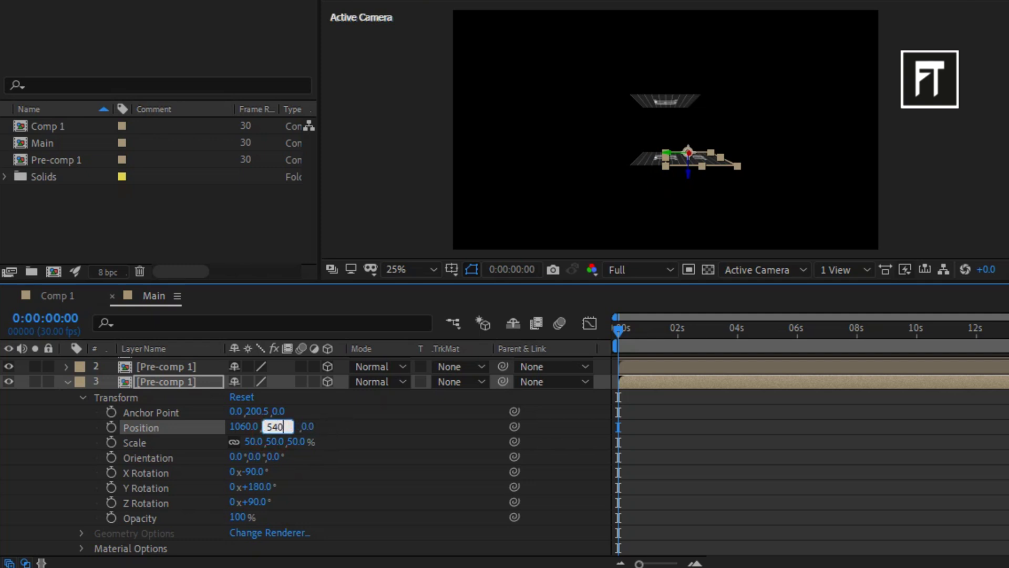
pyautogui.press('Return')
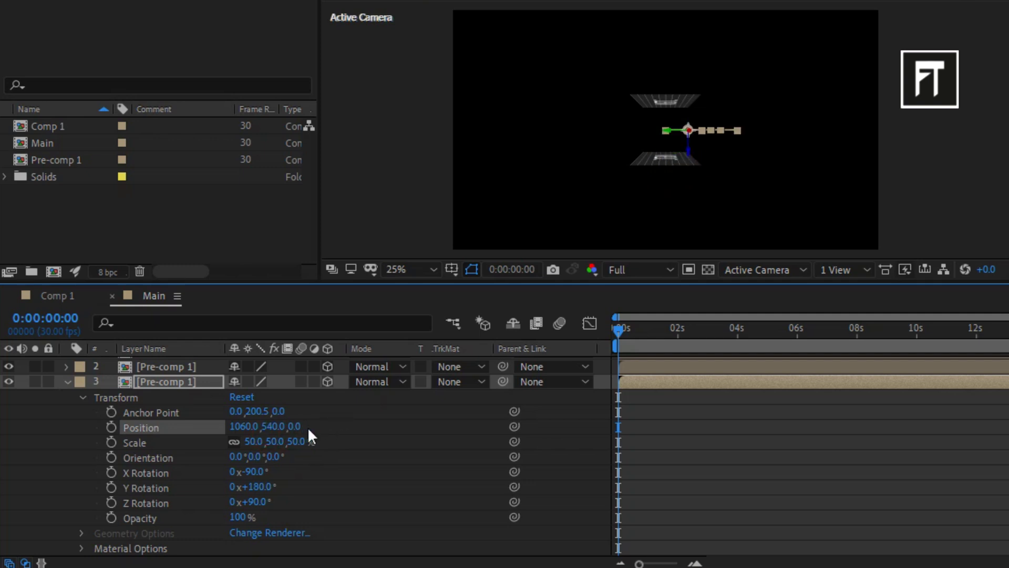
pyautogui.click(255, 471)
pyautogui.write('0')
pyautogui.press('Return')
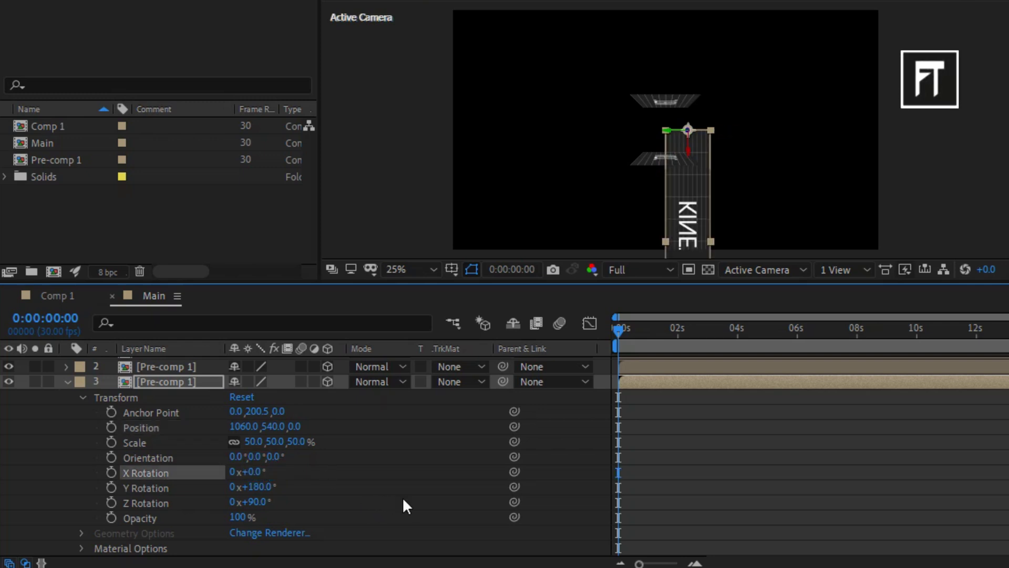
pyautogui.click(266, 488)
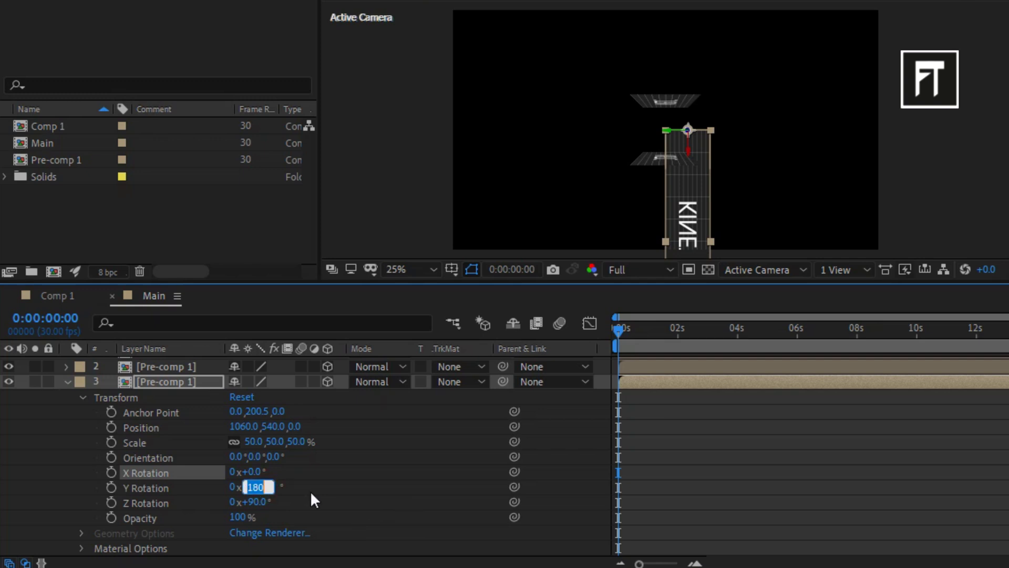
pyautogui.write('90')
pyautogui.press('Return')
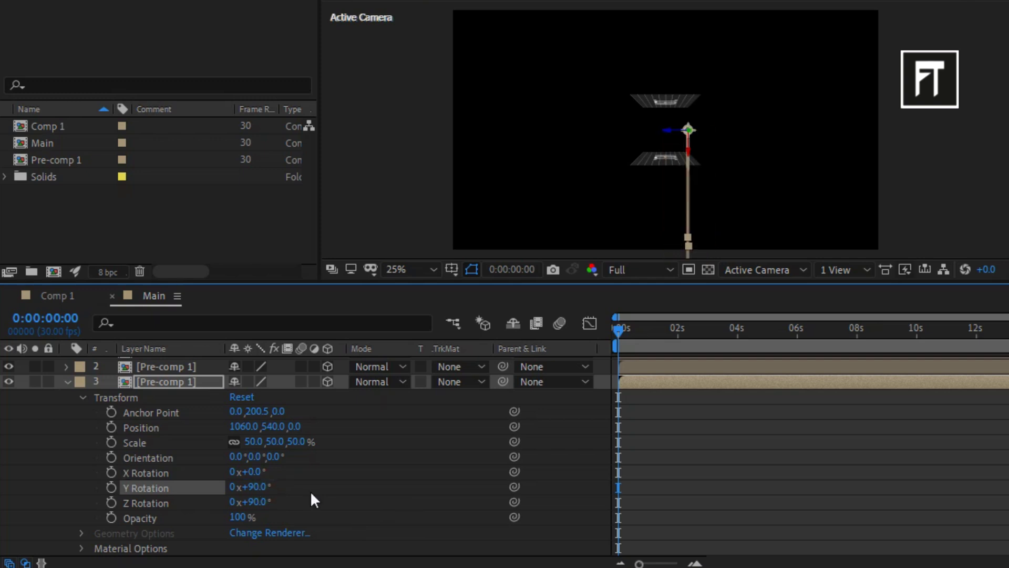
pyautogui.click(252, 502)
pyautogui.press('Return')
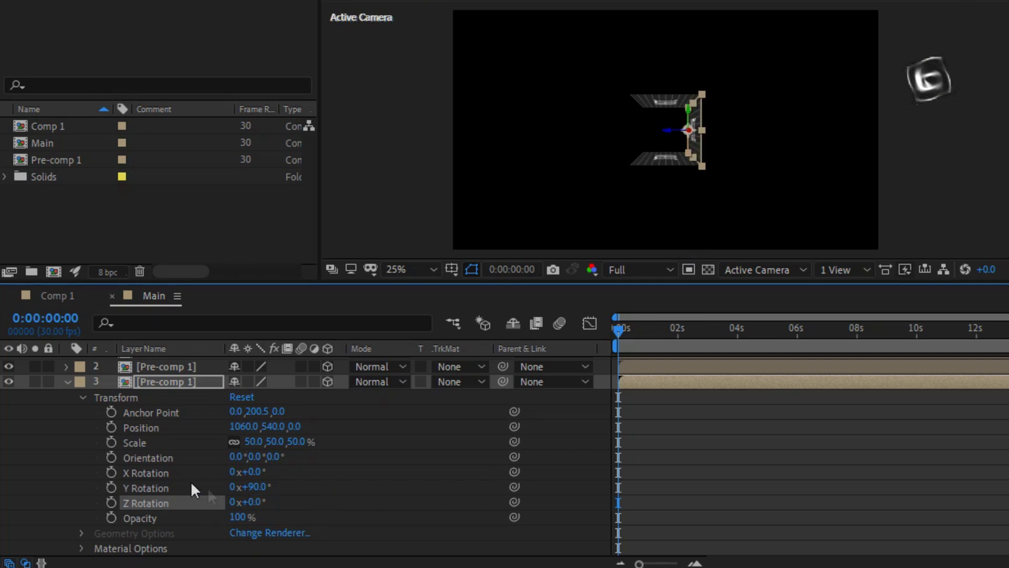
# - Duplicate the third strip layer and expand the fourth layer's Transform properties
pyautogui.click(66, 382)
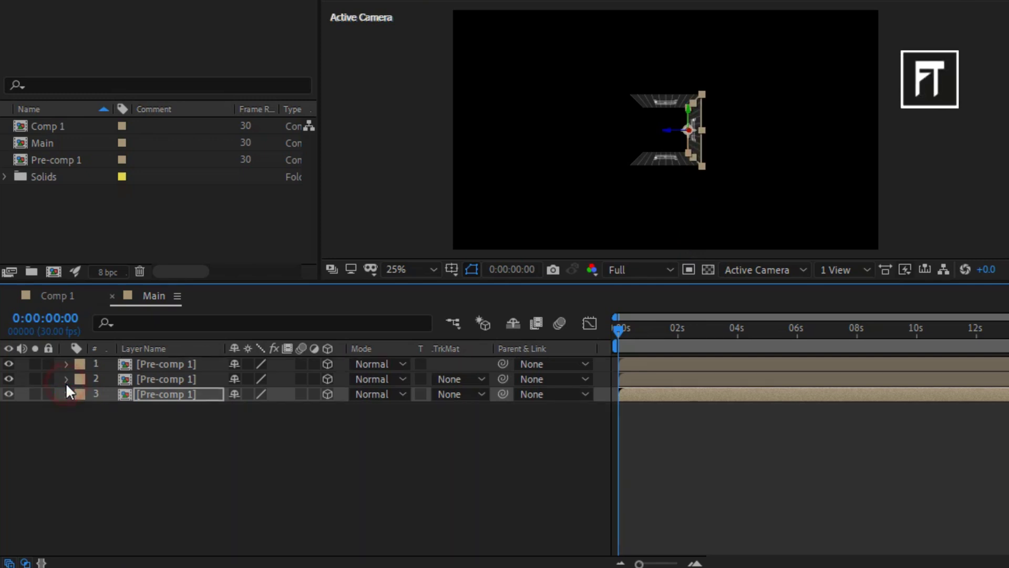
pyautogui.click(184, 397)
pyautogui.hotkey('ctrl', 'd')
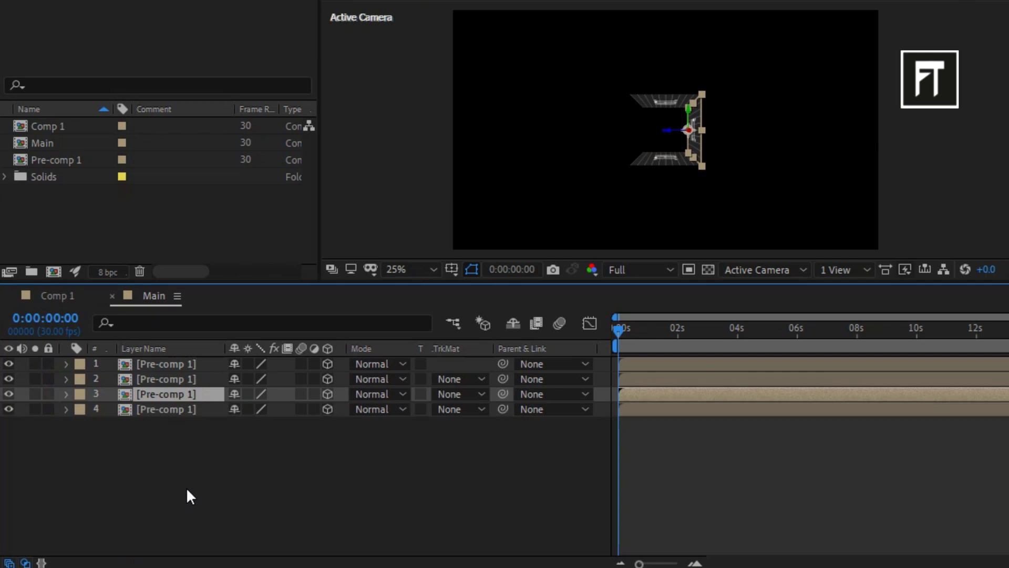
pyautogui.click(170, 415)
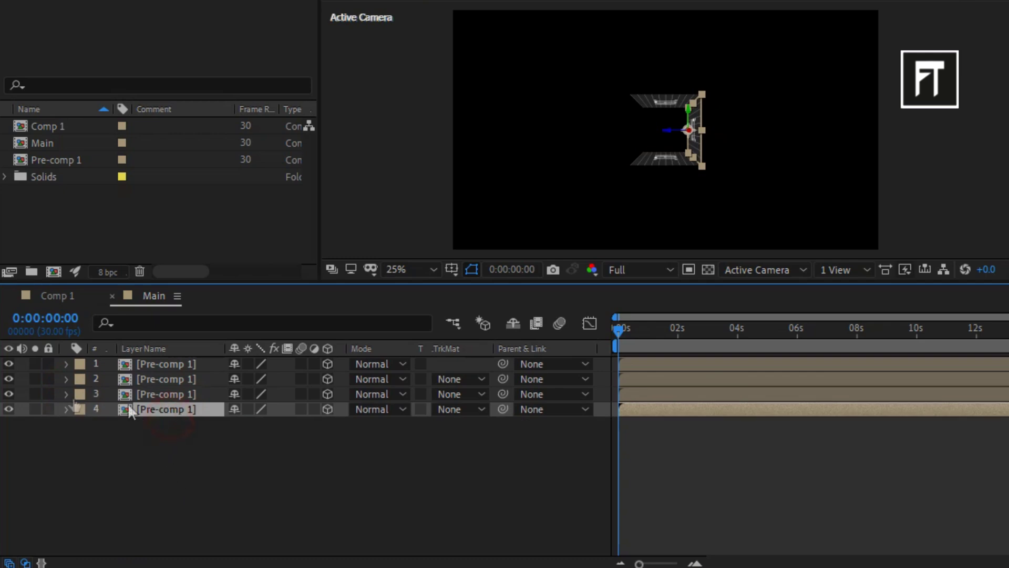
pyautogui.press('F2')
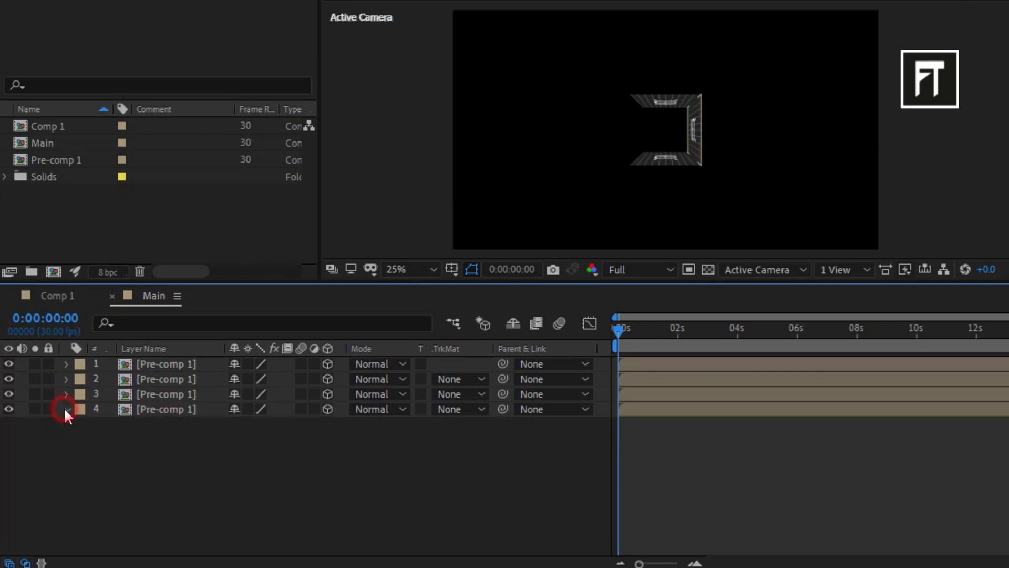
pyautogui.click(66, 408)
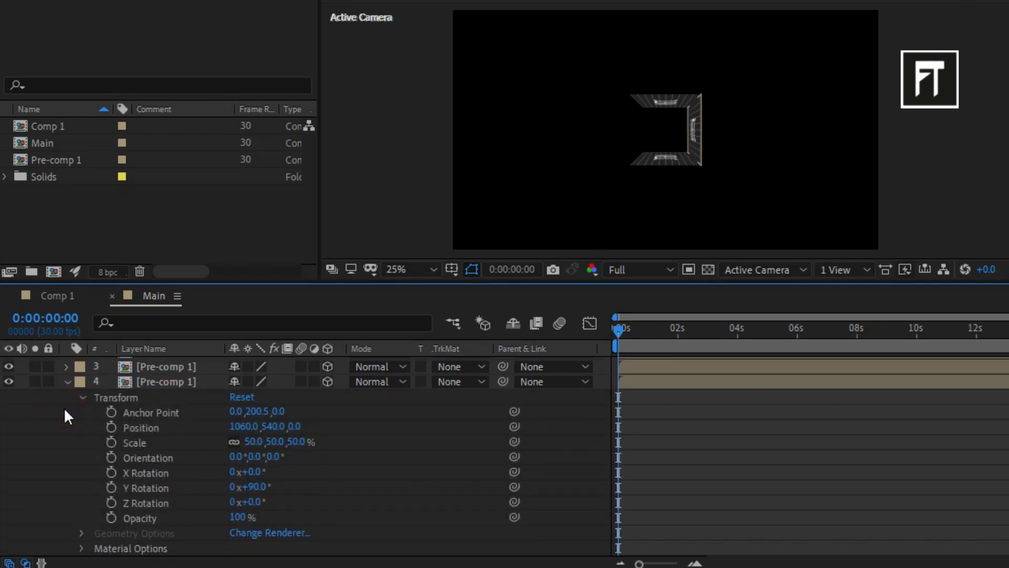
# - Set the fourth layer's Anchor Point X to 2006, Position X to 860, Y Rotation -90°
pyautogui.click(239, 411)
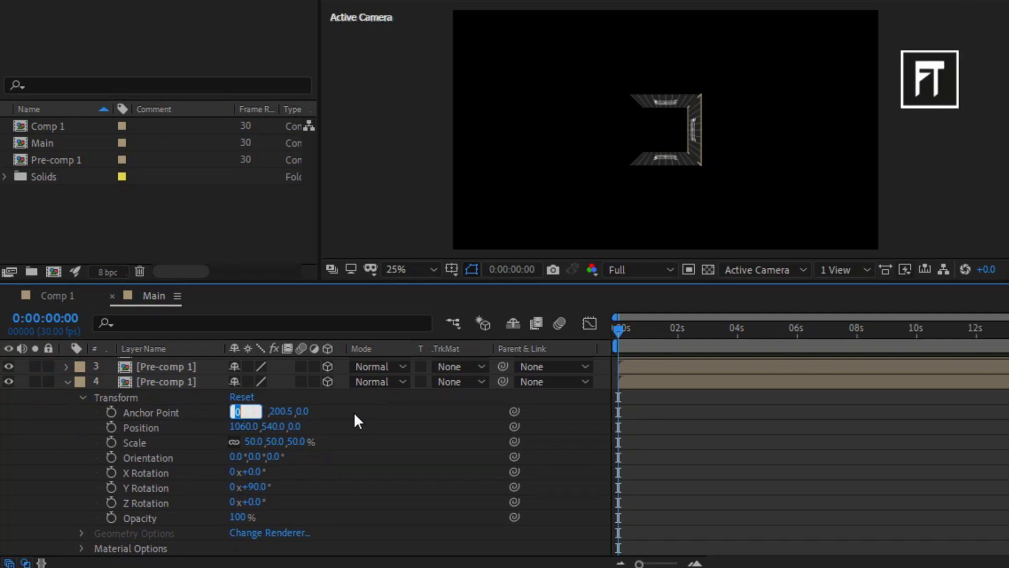
pyautogui.write('2006')
pyautogui.press('Return')
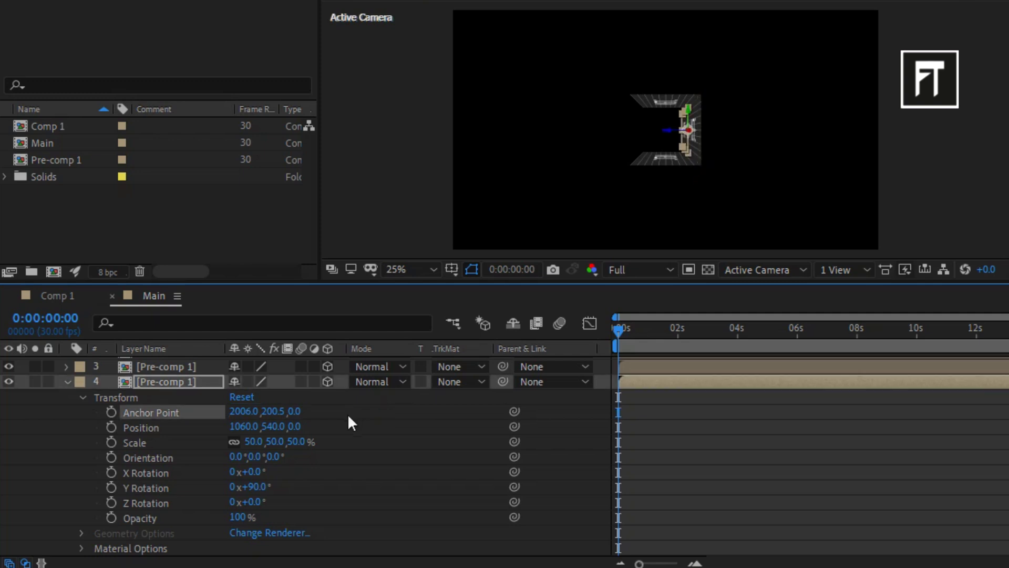
pyautogui.click(246, 426)
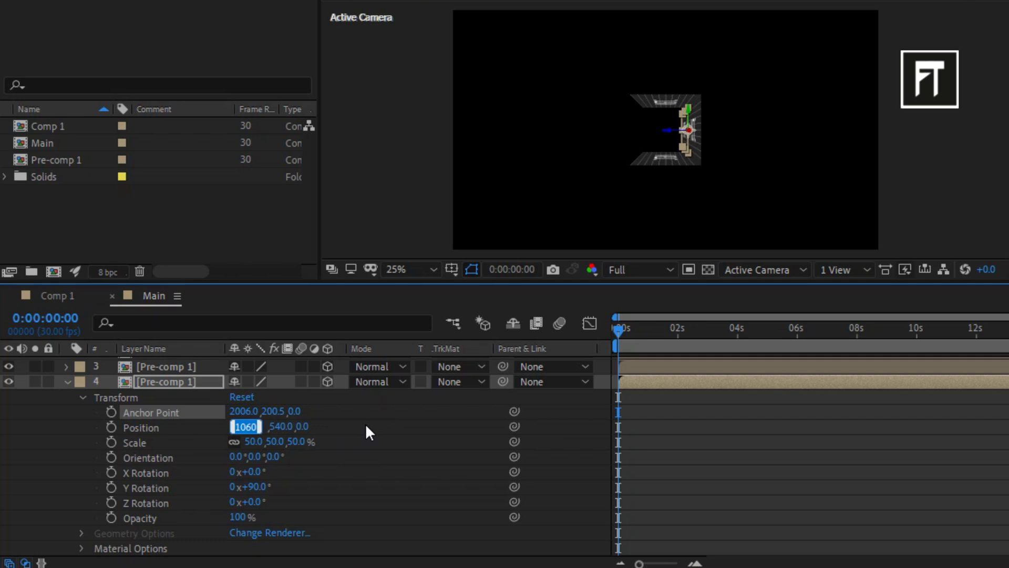
pyautogui.write('860')
pyautogui.press('Return')
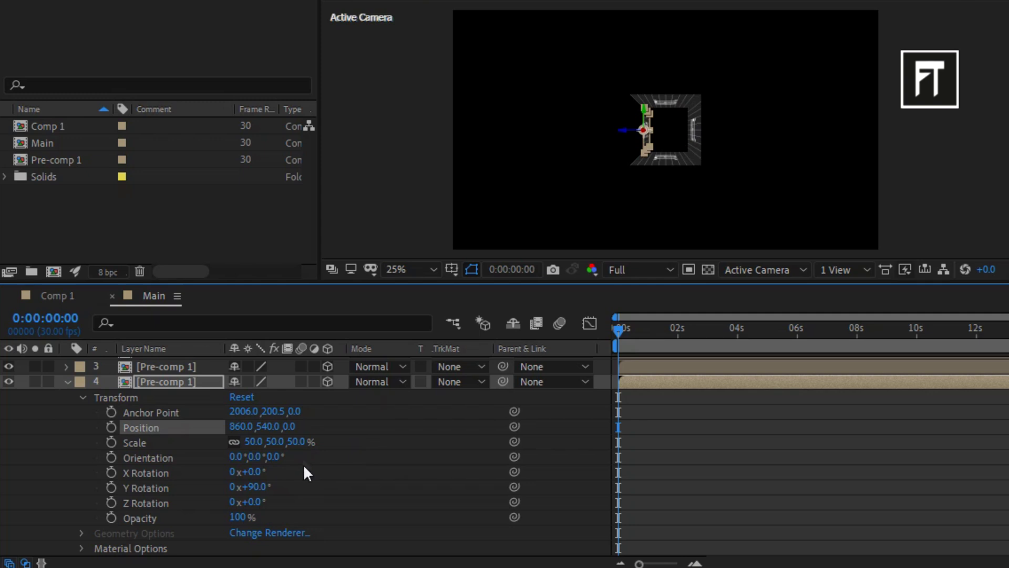
pyautogui.click(258, 488)
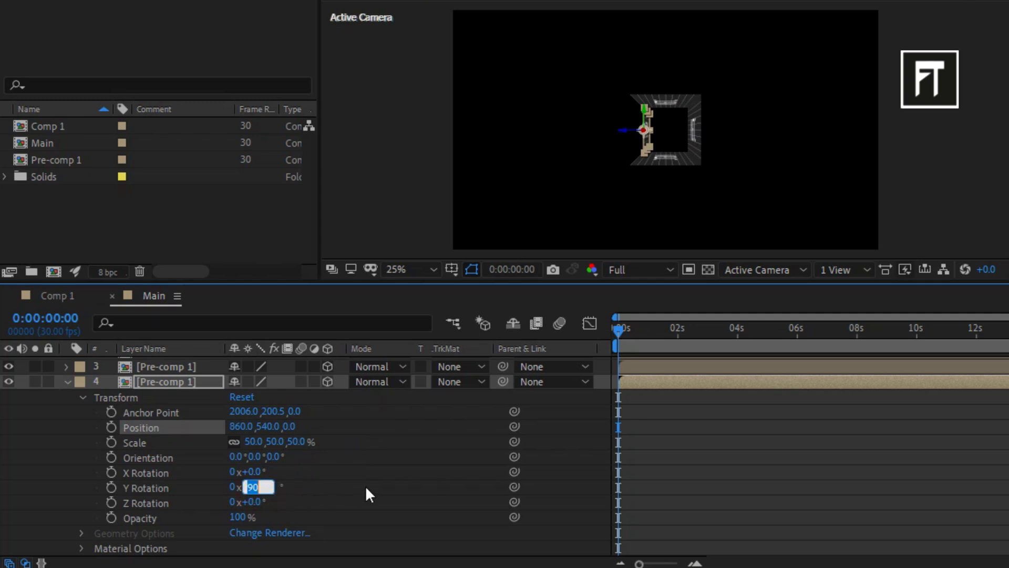
pyautogui.write('-9')
pyautogui.press('Return')
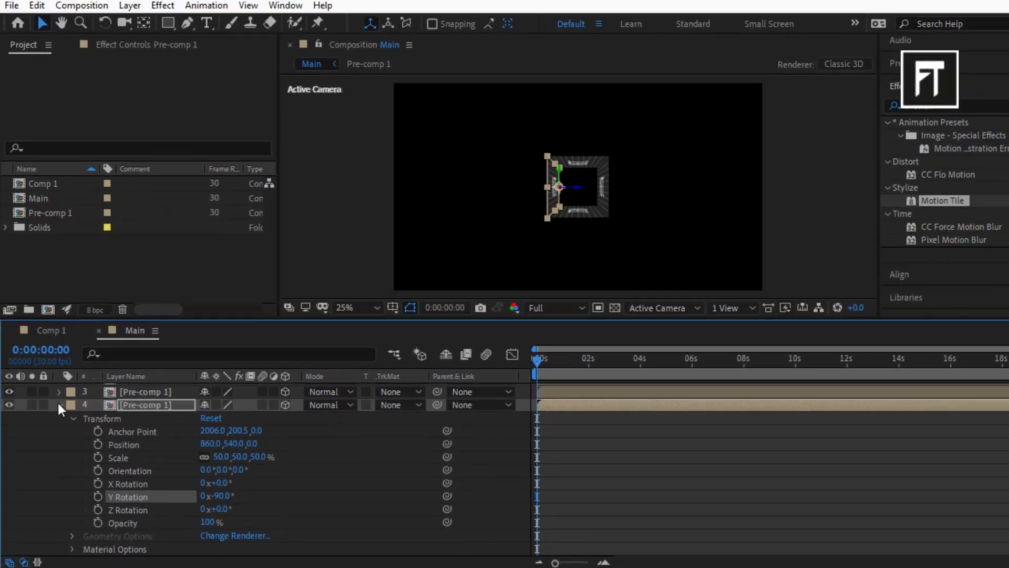
pyautogui.click(67, 382)
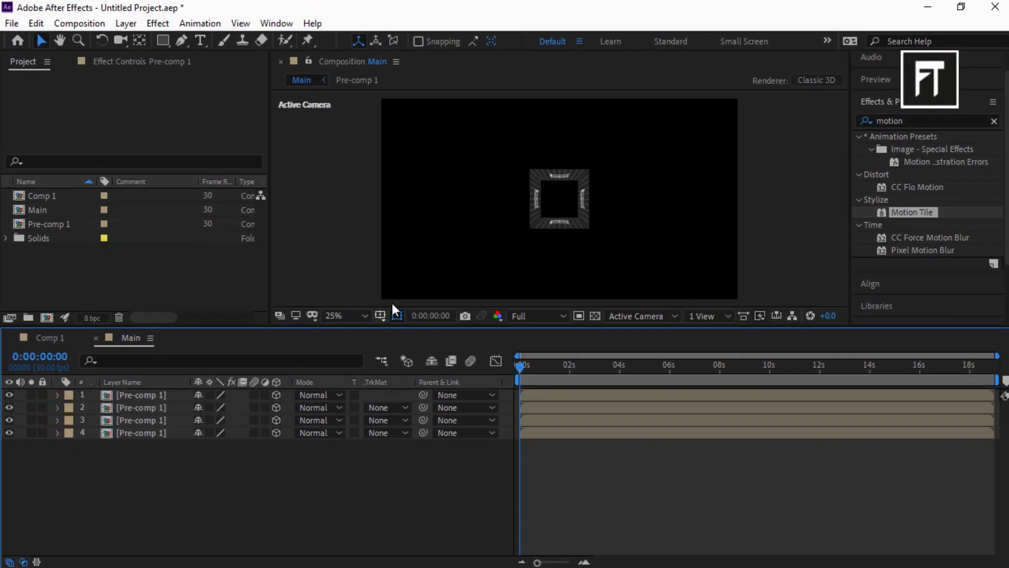
# - Add Camera 1 with the 15mm lens preset to Main, then scrub ahead to view the tunnel
pyautogui.click(893, 101)
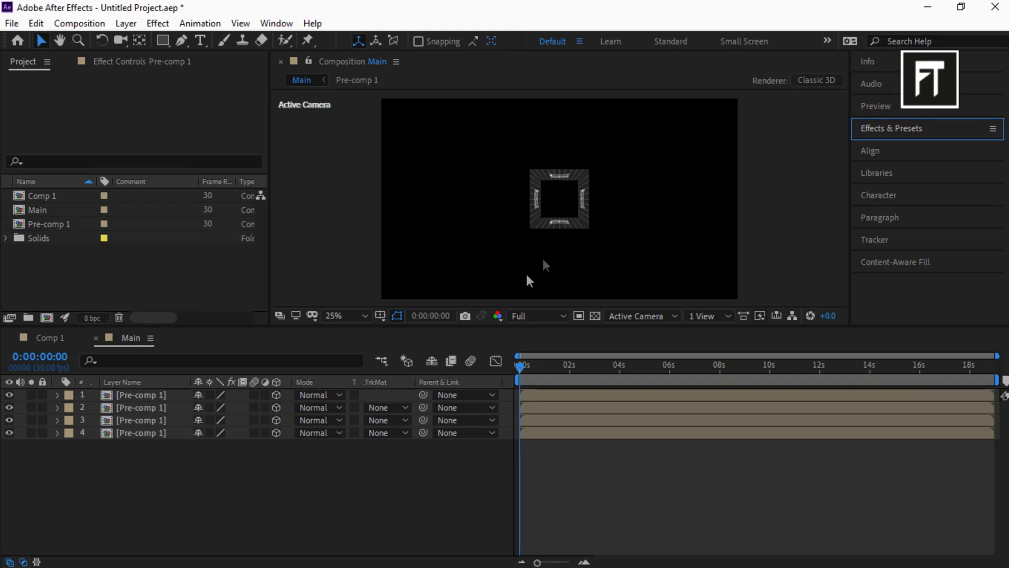
pyautogui.click(134, 498)
pyautogui.rightClick(143, 480)
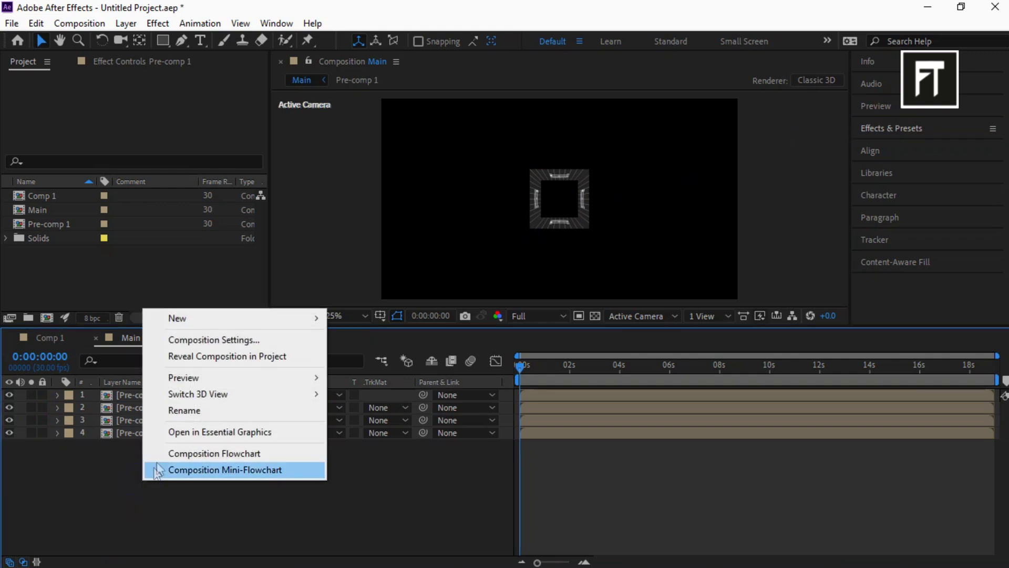
pyautogui.moveTo(229, 318)
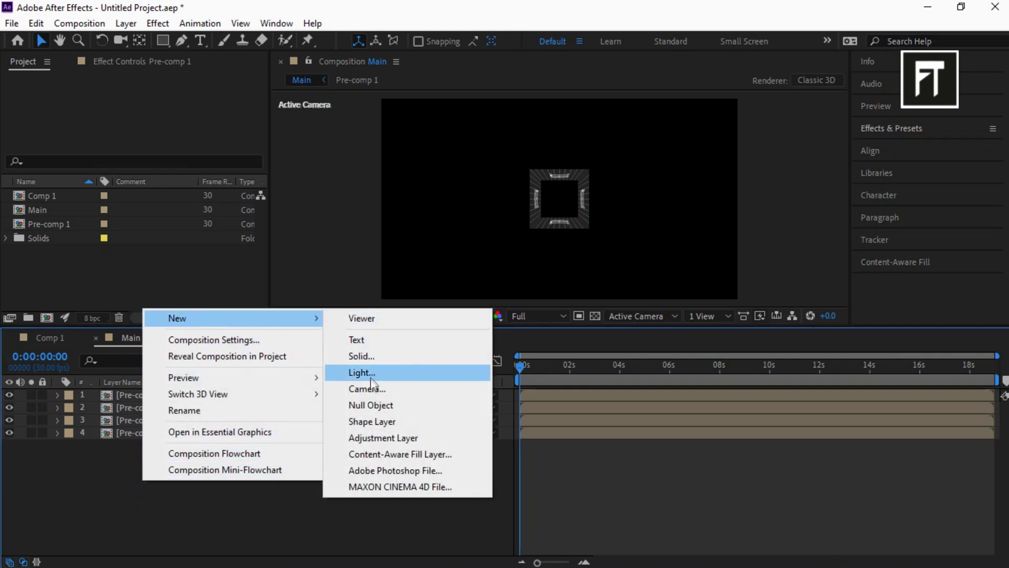
pyautogui.click(370, 387)
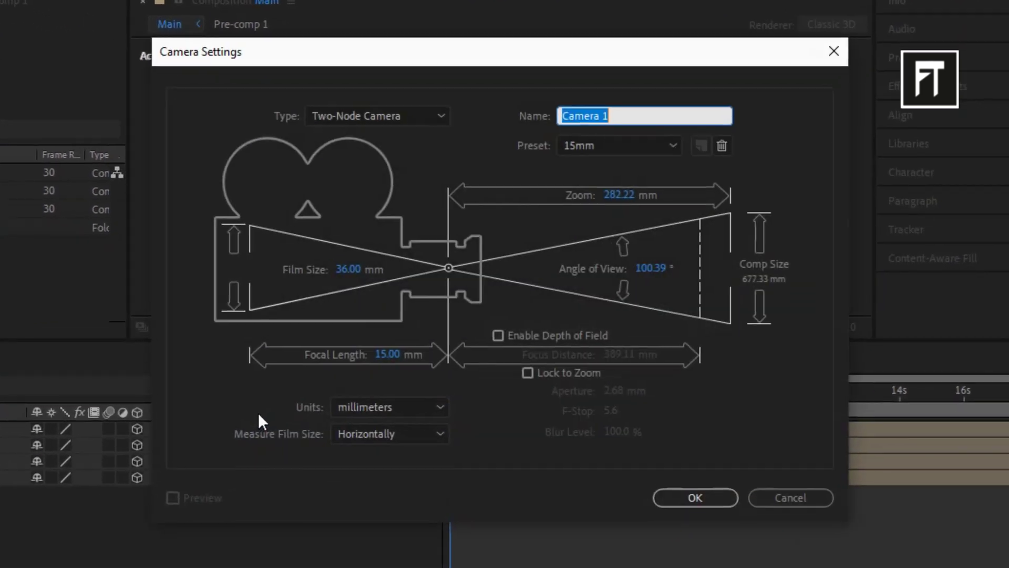
pyautogui.click(584, 147)
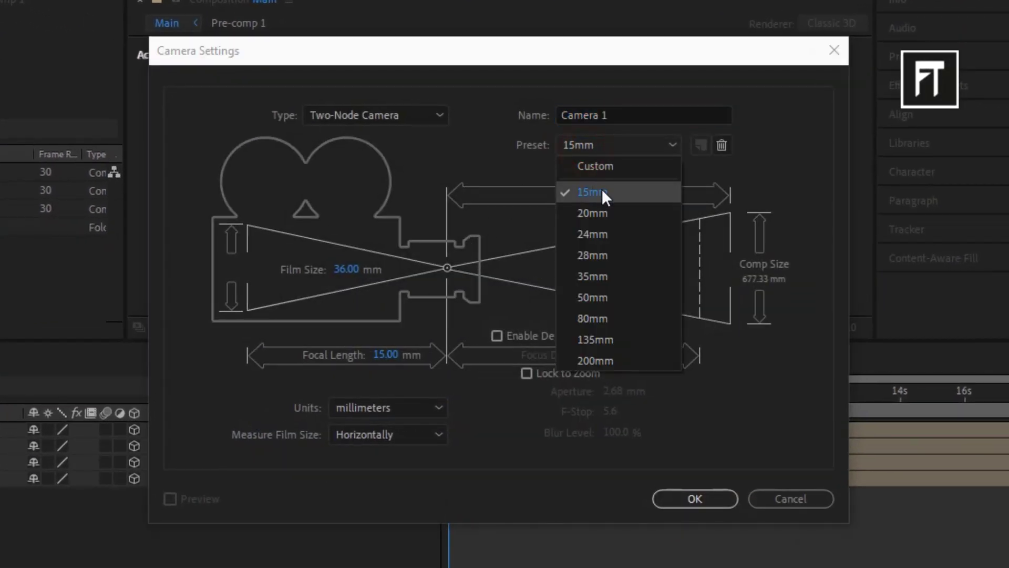
pyautogui.click(579, 195)
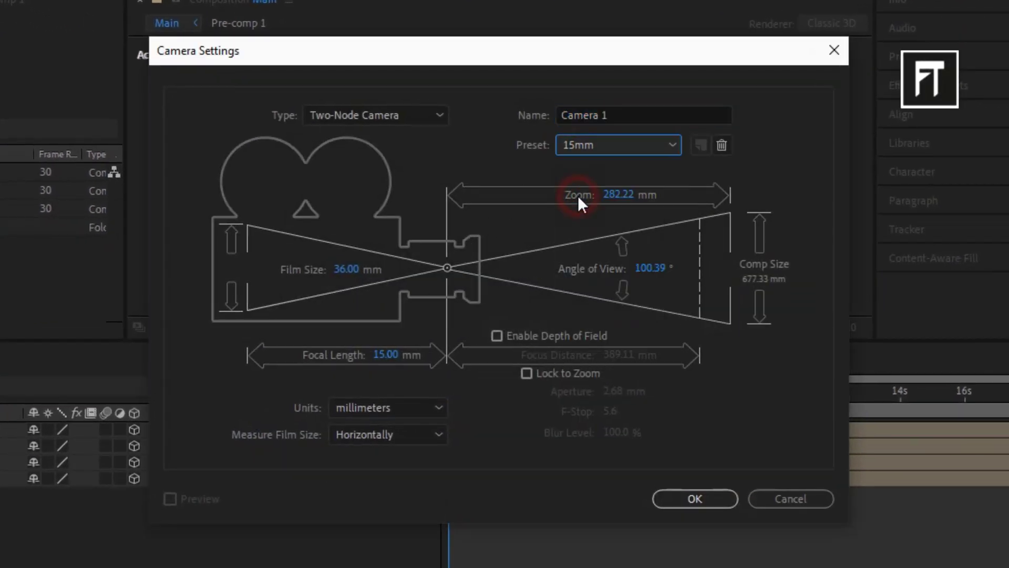
pyautogui.click(709, 498)
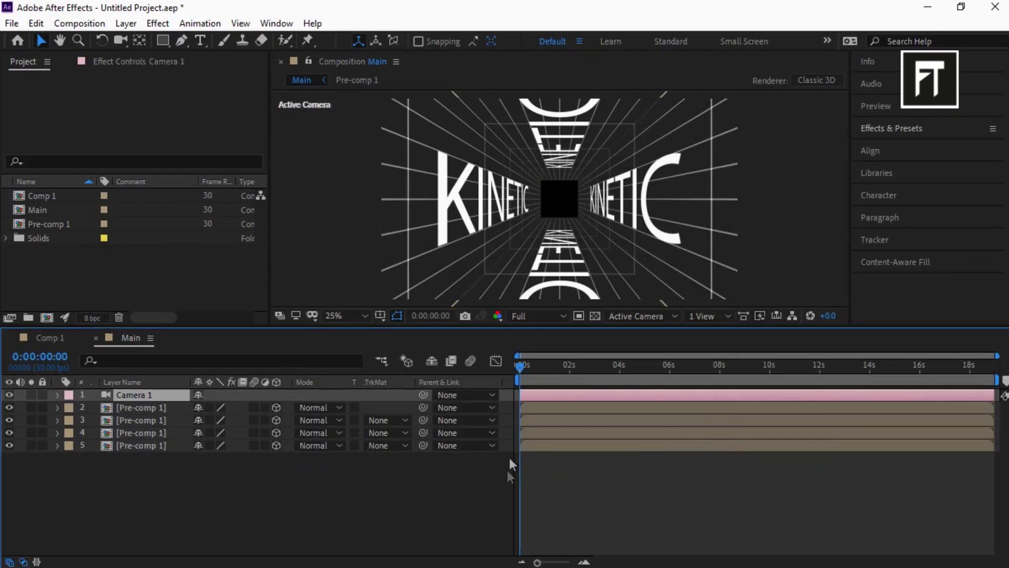
pyautogui.moveTo(515, 378); pyautogui.dragTo(538, 371)
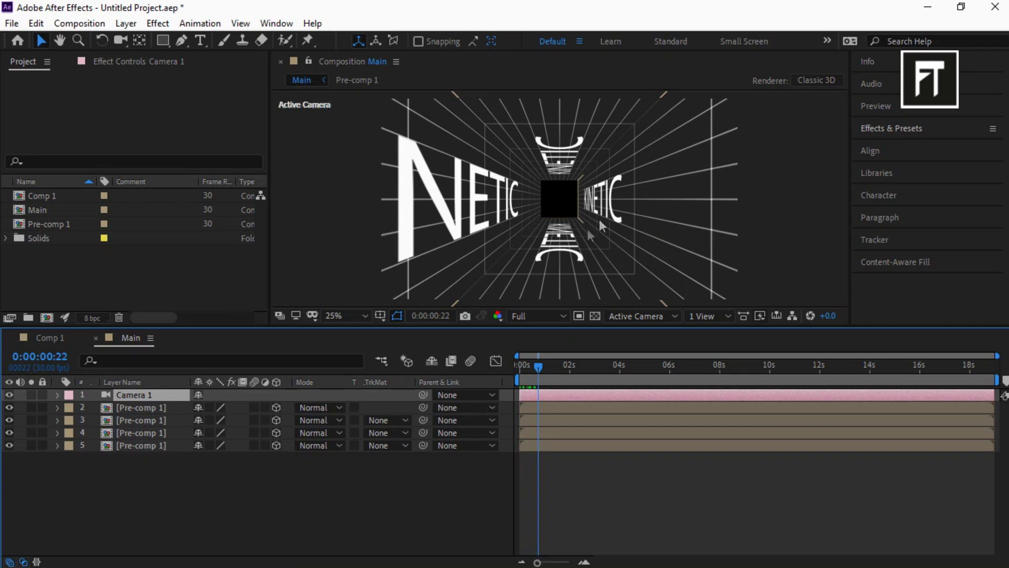
# - Time-reverse the fourth Pre-comp 1 layer so its KINETIC text reads correctly
pyautogui.click(165, 411)
pyautogui.click(148, 434)
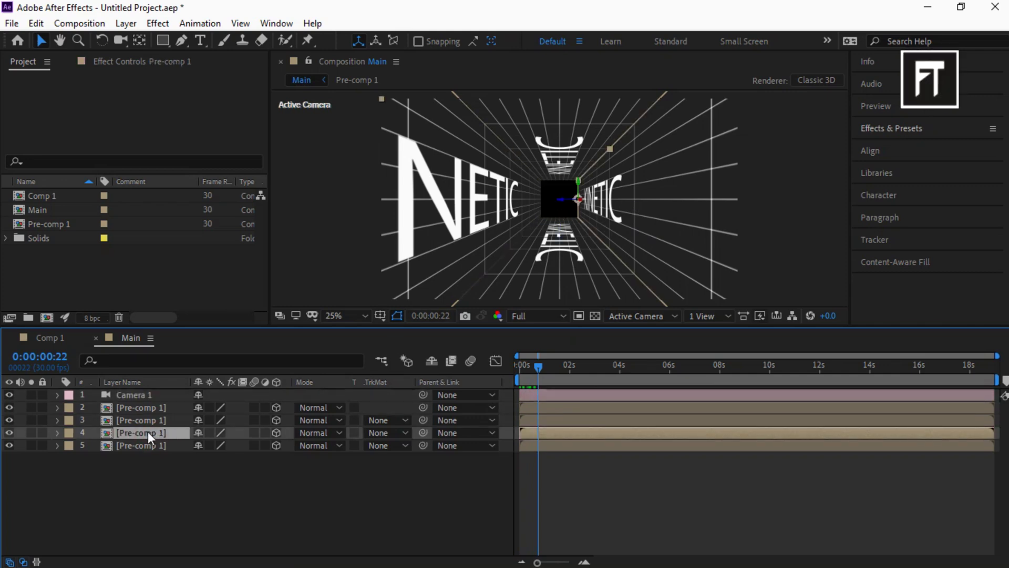
pyautogui.rightClick(146, 433)
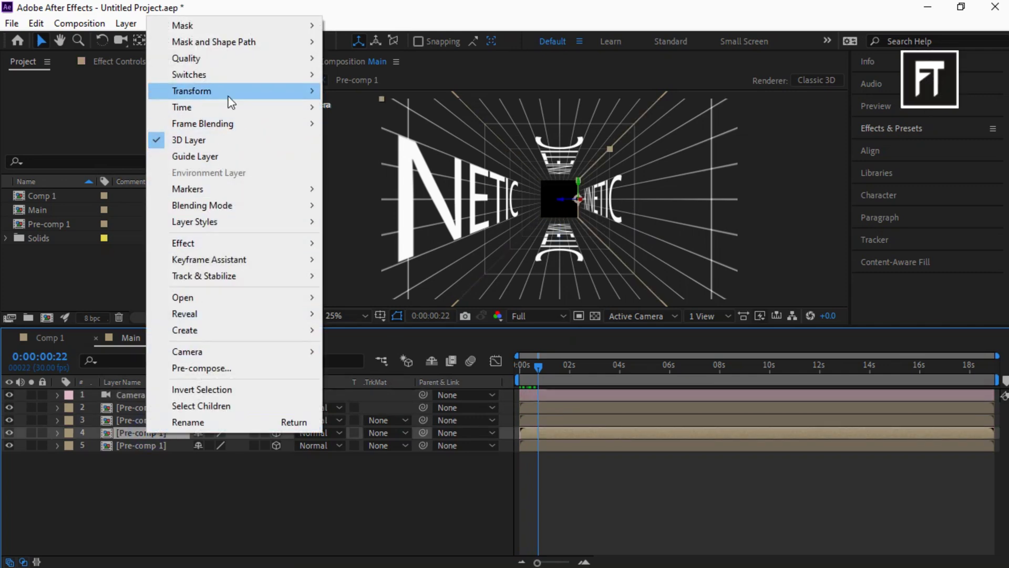
pyautogui.moveTo(182, 107)
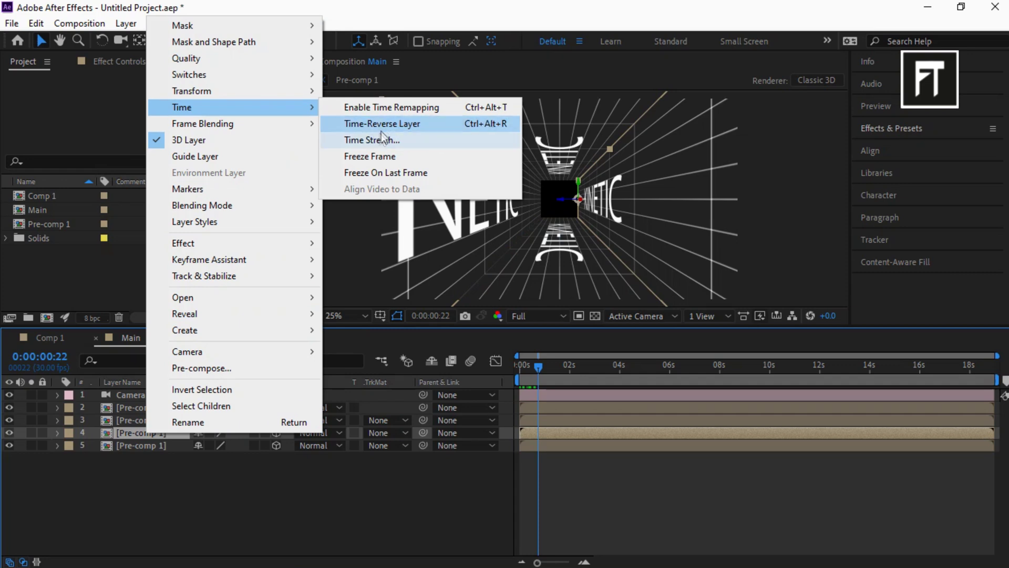
pyautogui.click(392, 127)
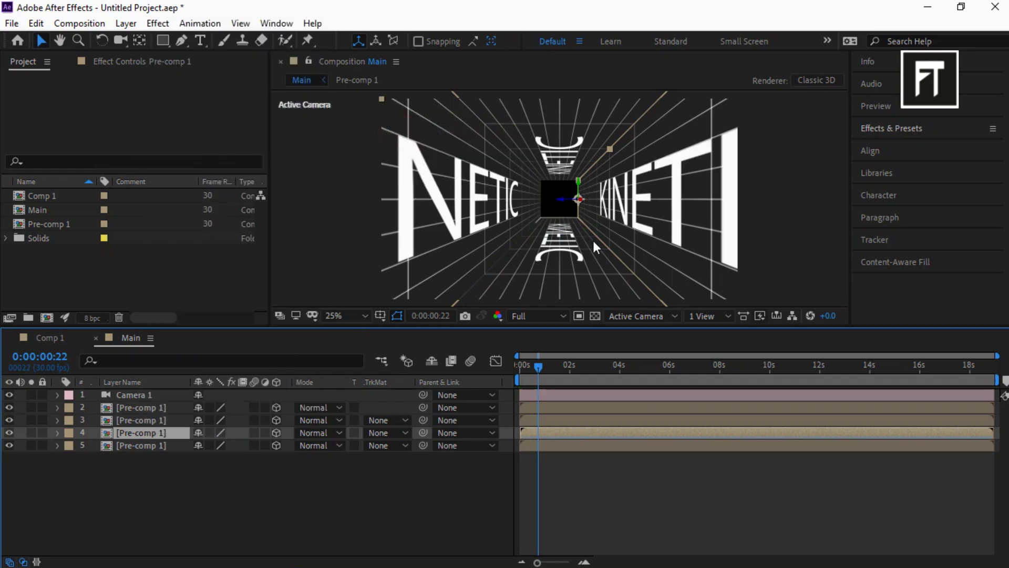
pyautogui.scroll(-1, 591, 238)
pyautogui.scroll(1, 592, 238)
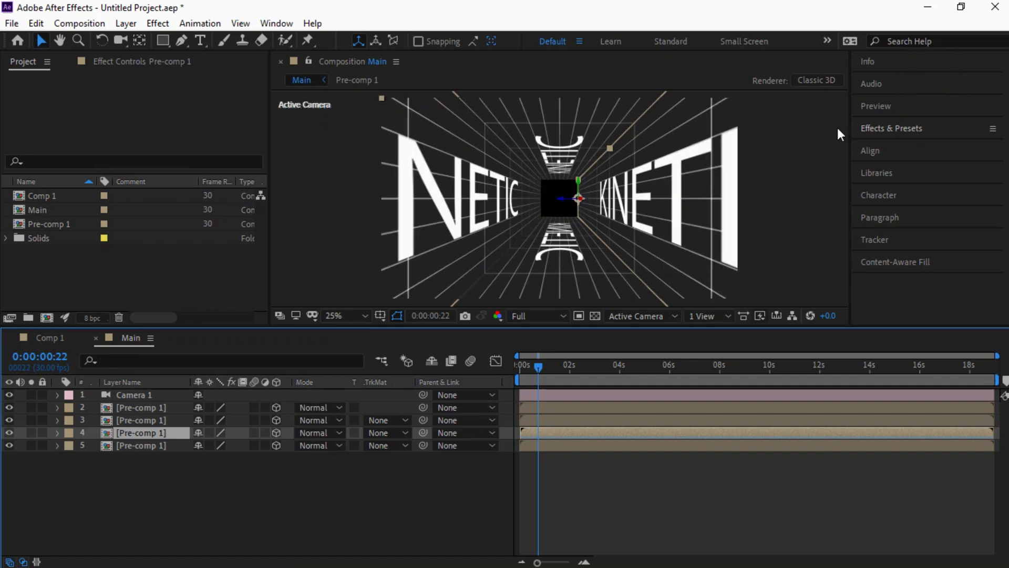
# - Rewind to the first frame and play the tunnel preview
pyautogui.click(877, 106)
pyautogui.click(890, 126)
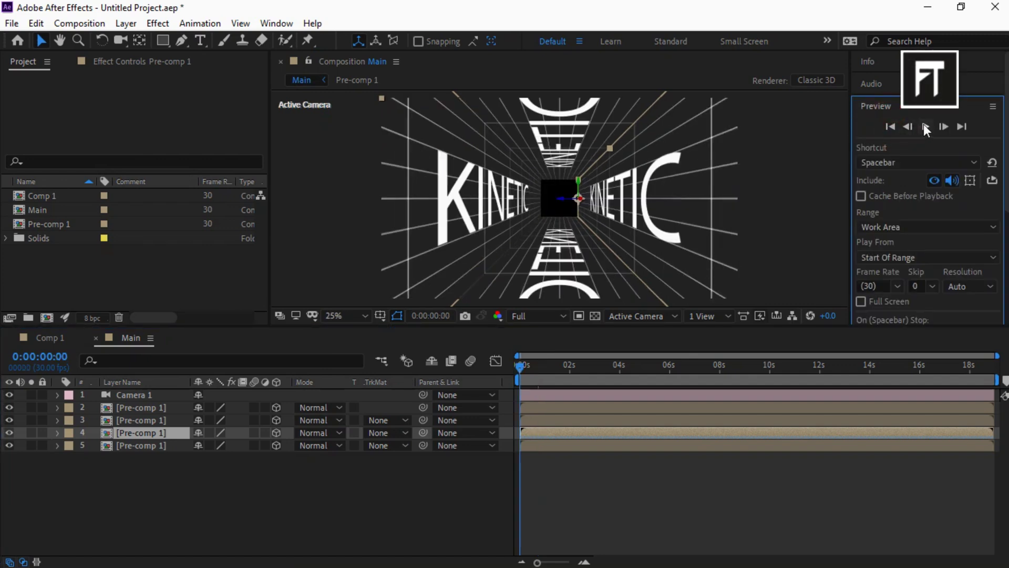
pyautogui.click(925, 127)
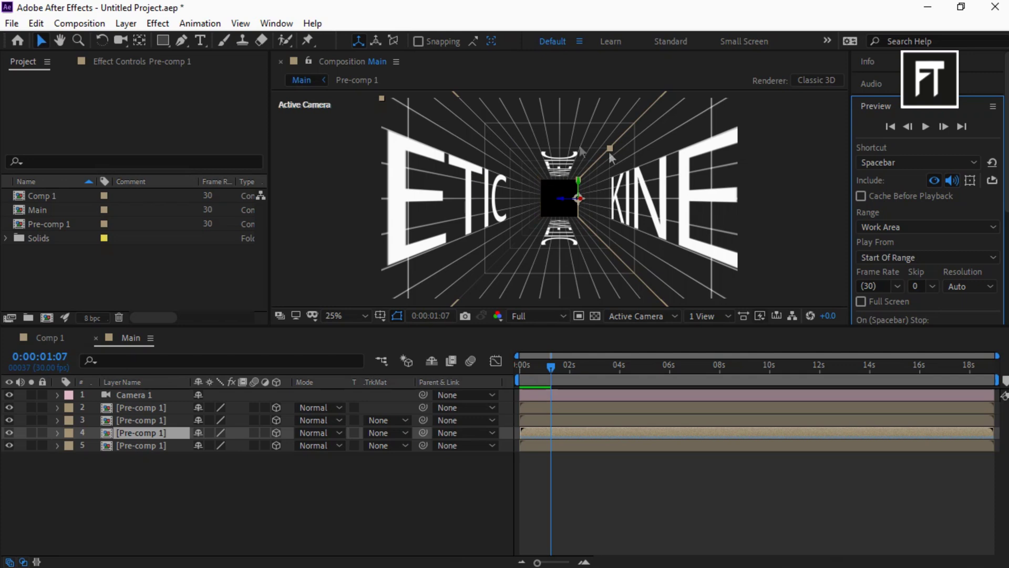
pyautogui.click(181, 501)
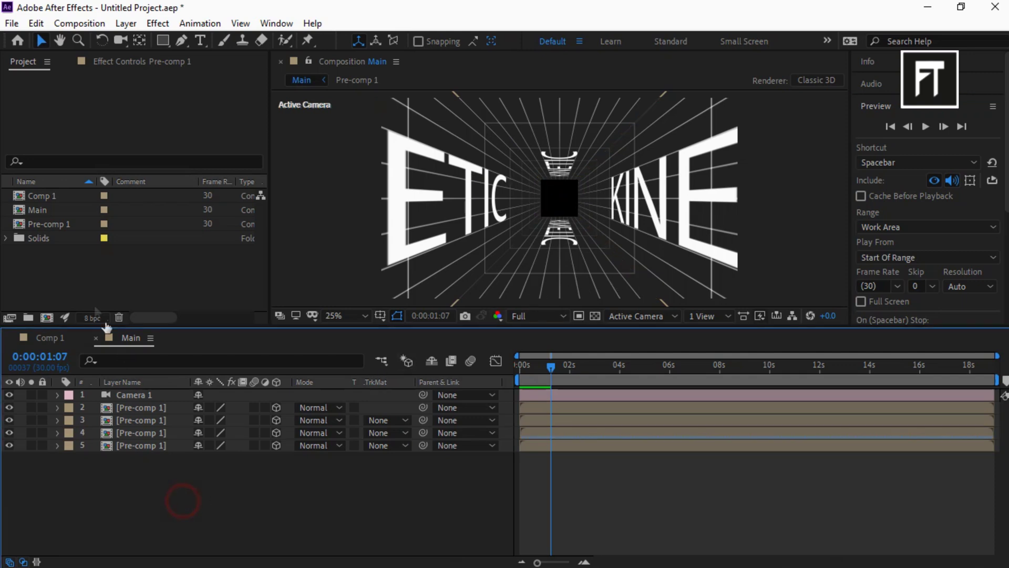
# - Duplicate Pre-comp 1 as Pre-comp 2 and open it
pyautogui.click(60, 224)
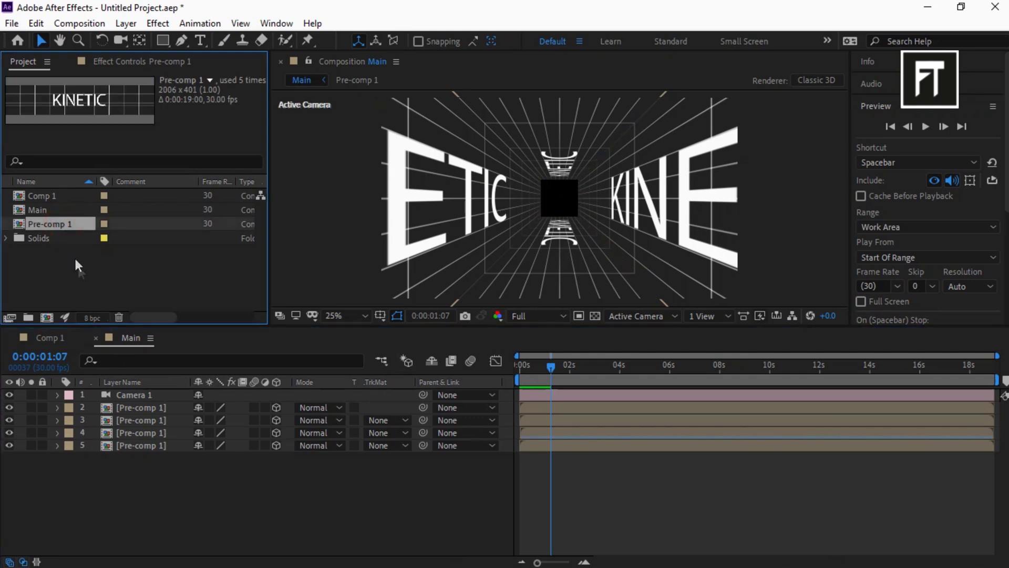
pyautogui.hotkey('ctrl', 'd')
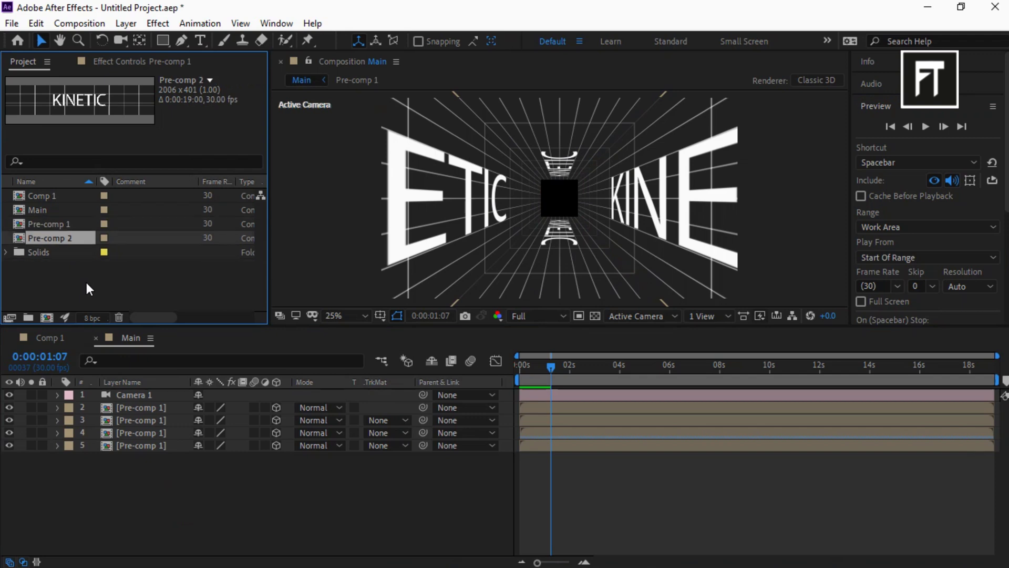
pyautogui.doubleClick(67, 237)
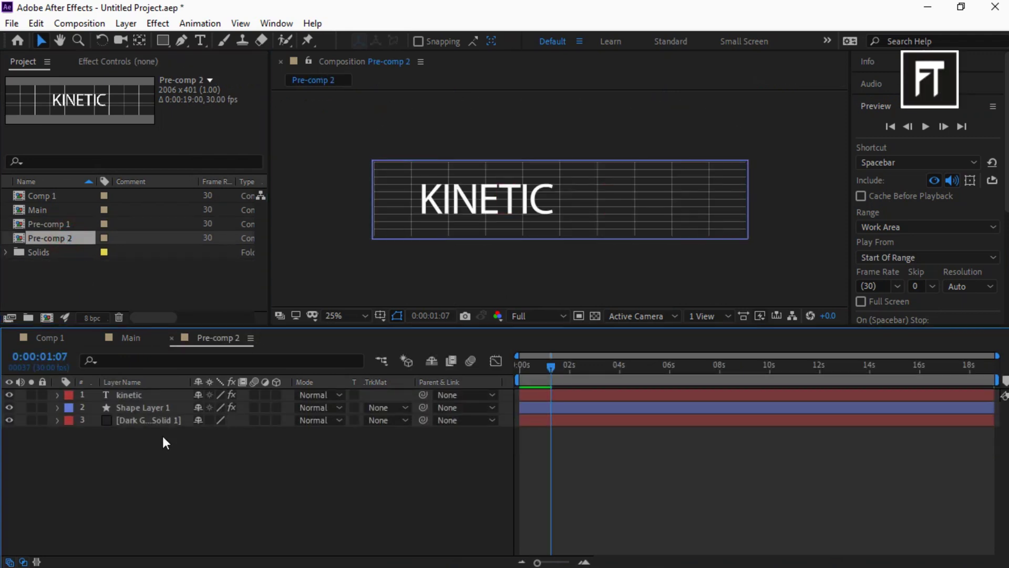
# - Change Pre-comp 2's dark gray background solid to white
pyautogui.click(158, 421)
pyautogui.hotkey('ctrl', 'shift', 'y')
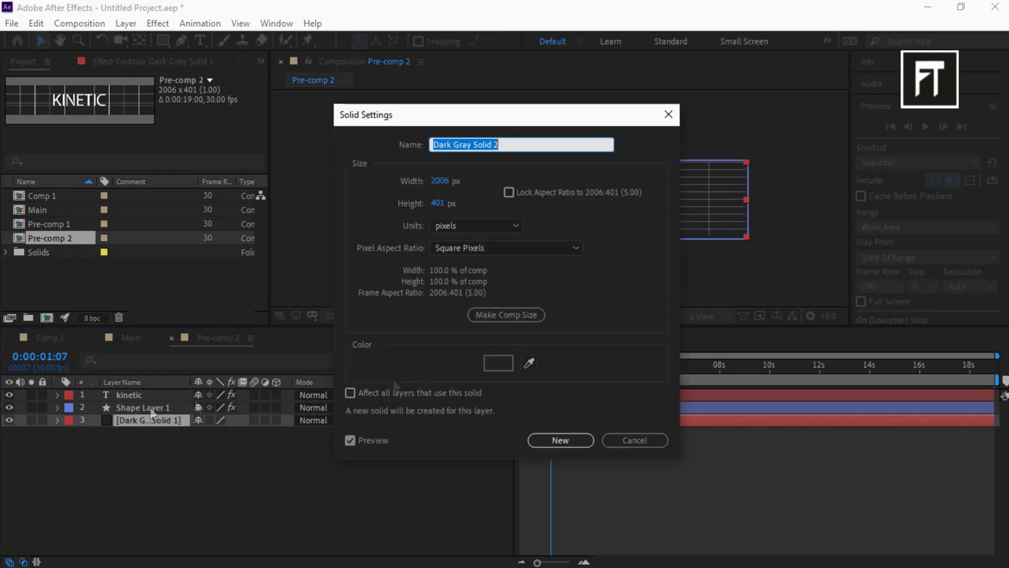
pyautogui.click(498, 363)
pyautogui.click(802, 72)
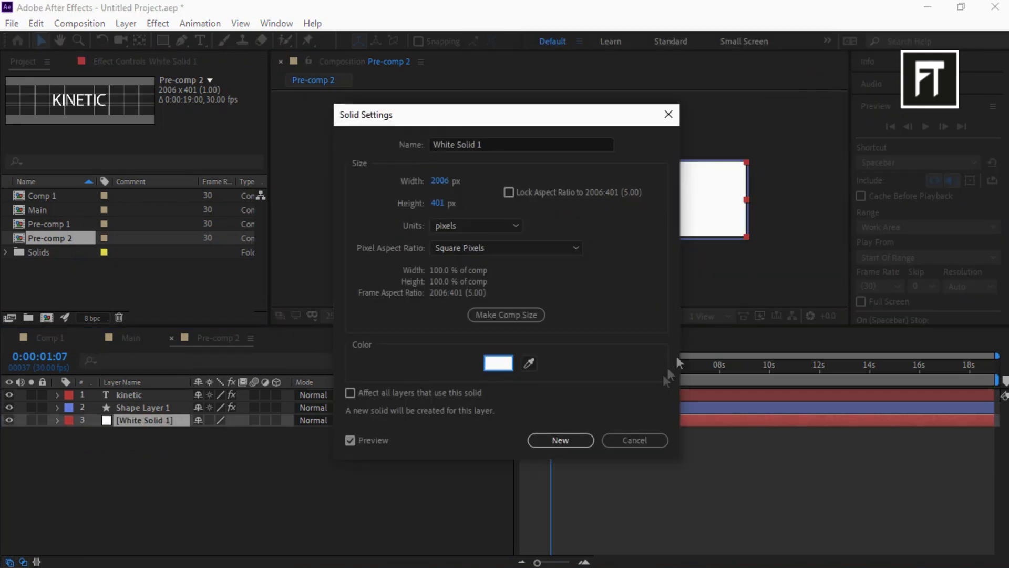
pyautogui.click(560, 441)
# - Check the grid effect and select the KINETIC text to replace it with TYPOGRAPHY
pyautogui.click(142, 407)
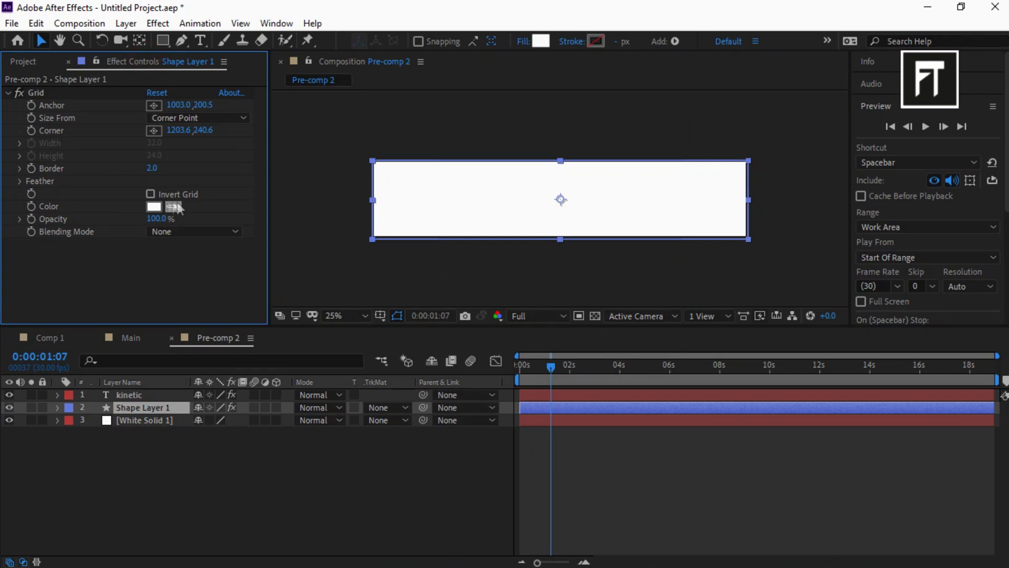
pyautogui.click(36, 93)
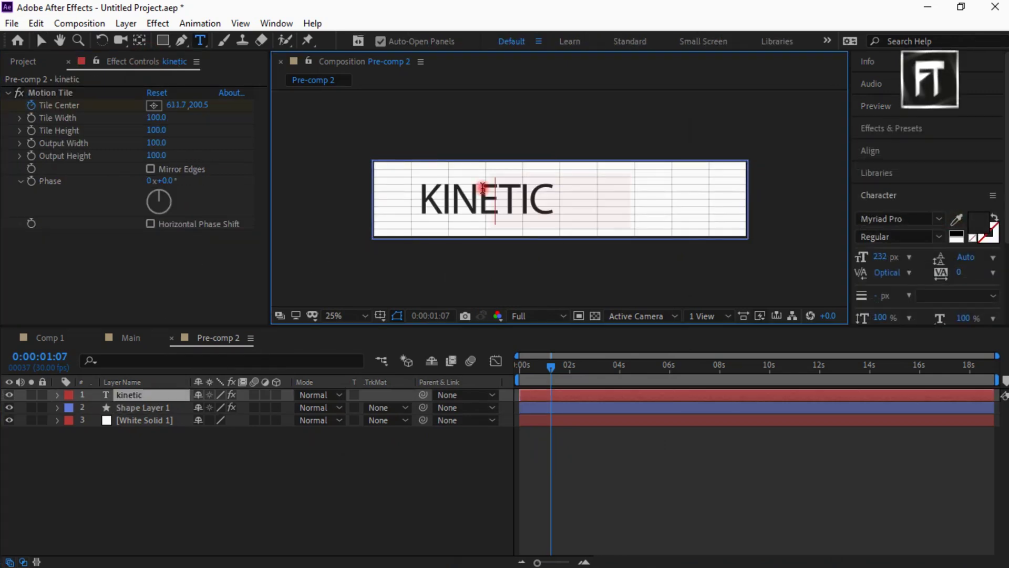
pyautogui.moveTo(554, 369); pyautogui.dragTo(520, 365)
pyautogui.write('typography')
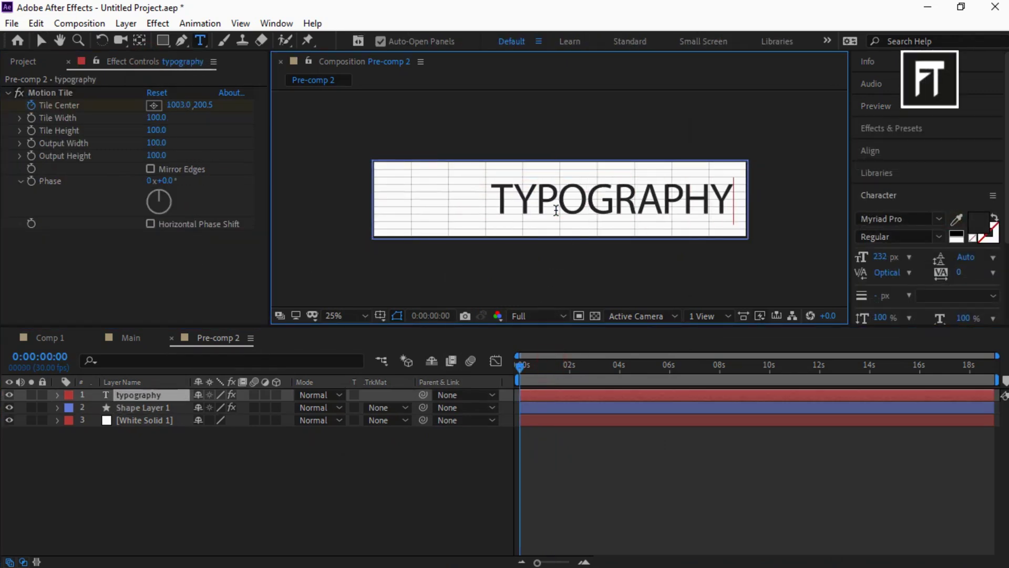
pyautogui.click(23, 61)
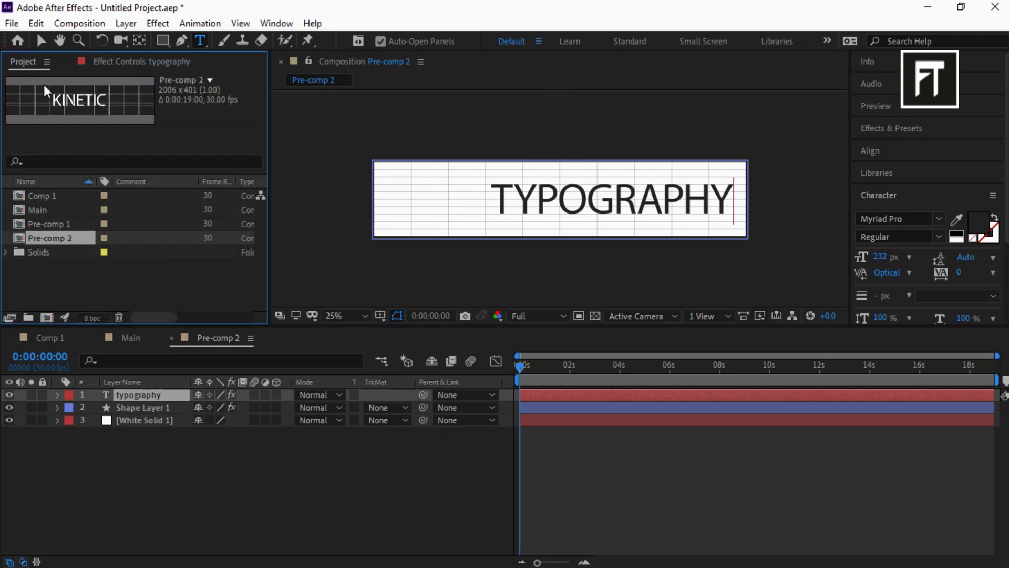
# - Replace Main's layers 2 and 3 with Pre-comp 2 by Alt-dragging it onto them
pyautogui.click(132, 337)
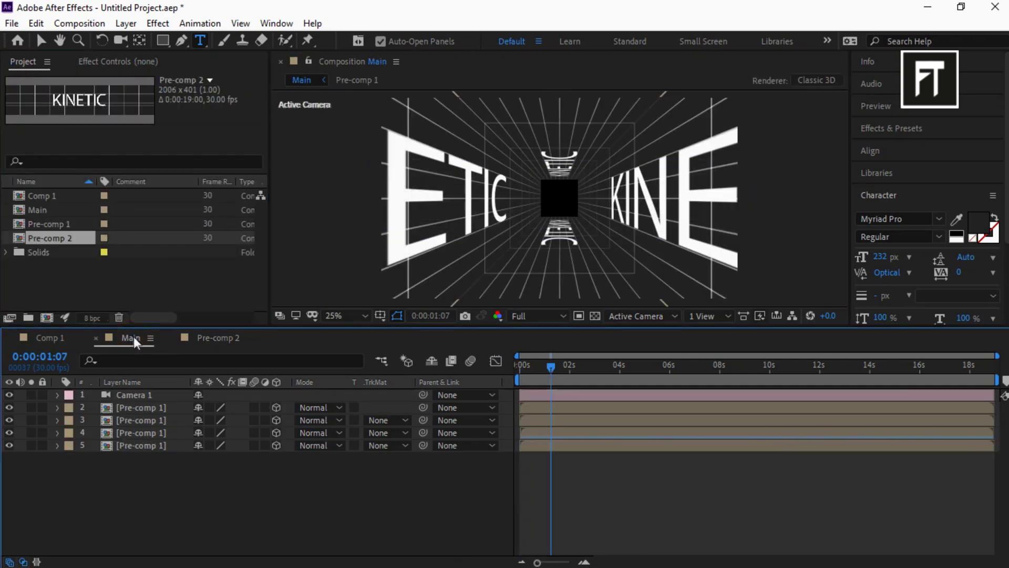
pyautogui.click(167, 428)
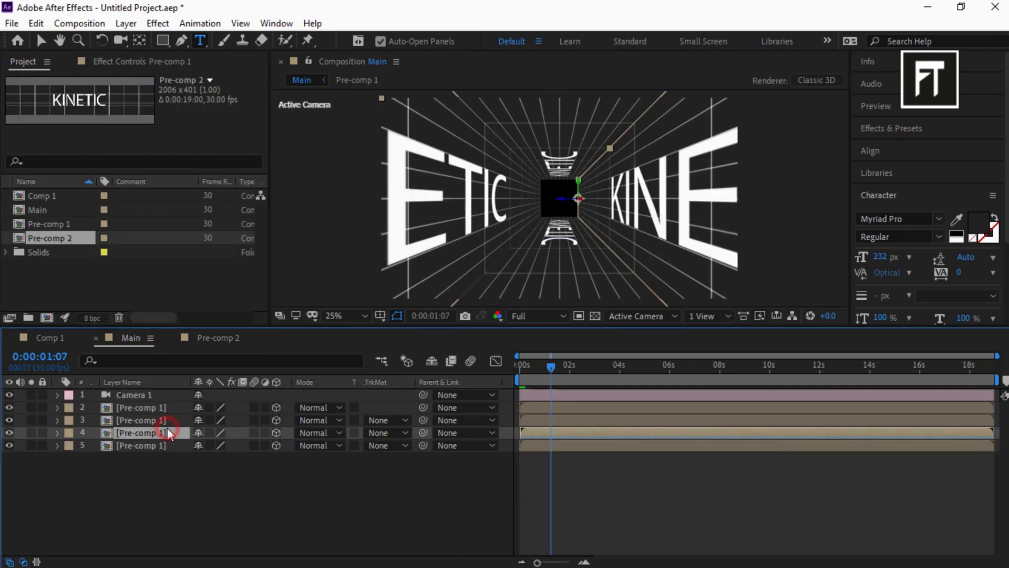
pyautogui.click(167, 418)
pyautogui.keyDown('ctrl'); pyautogui.click(167, 408); pyautogui.keyUp('ctrl')
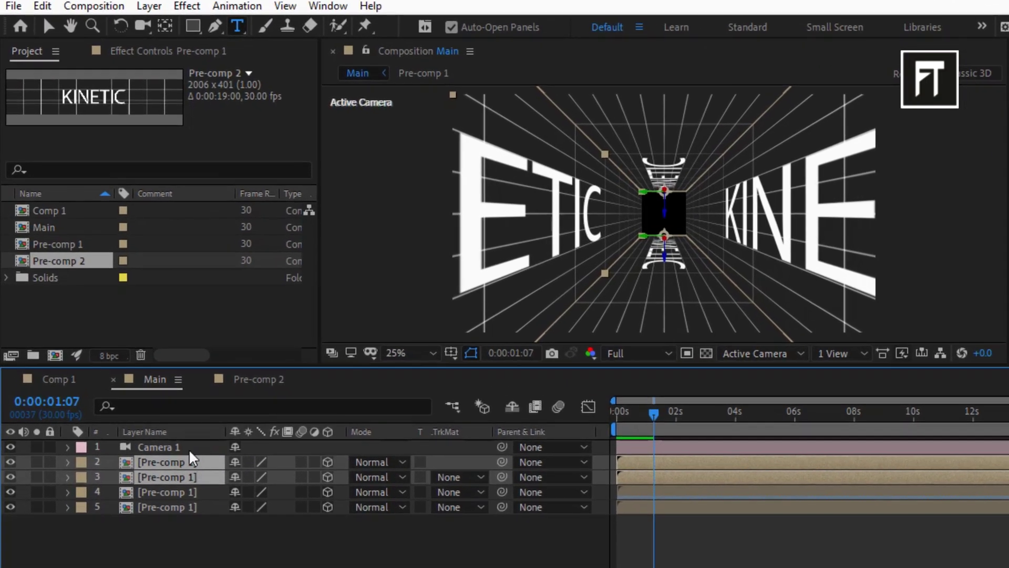
pyautogui.moveTo(71, 262); pyautogui.dragTo(180, 473)
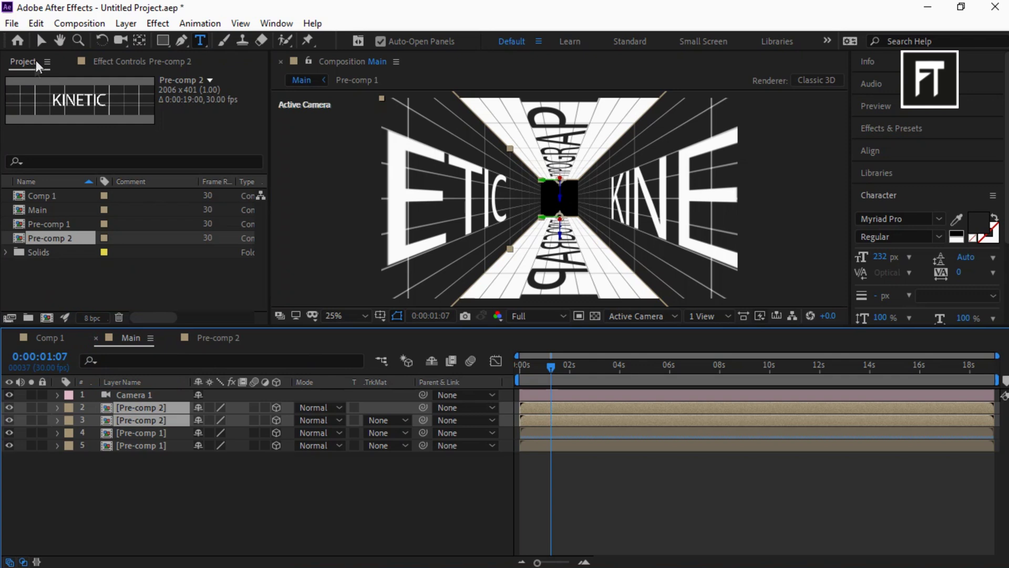
# - Return to the Selection tool, deselect the walls, and rewind the preview
pyautogui.click(39, 51)
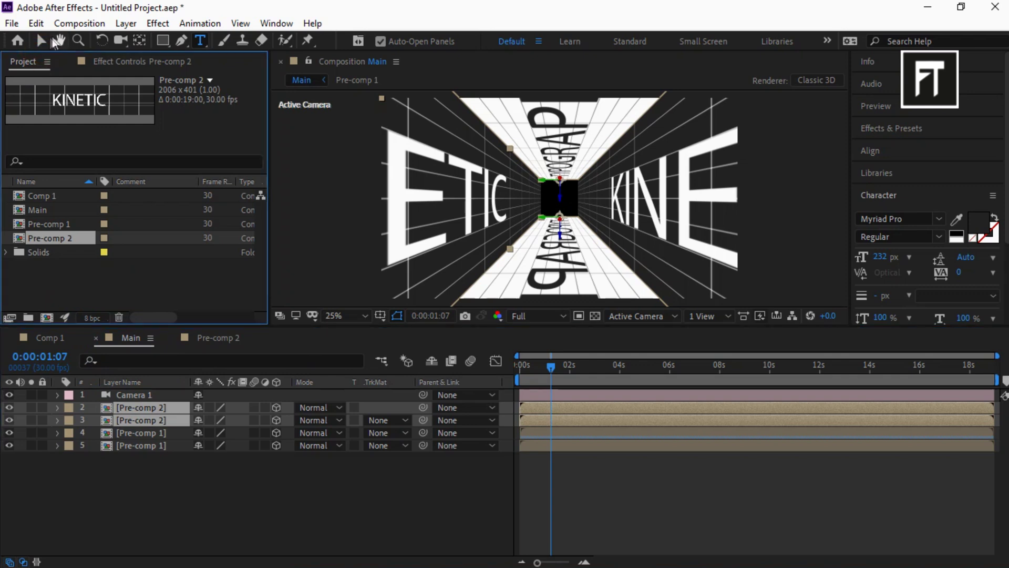
pyautogui.click(41, 41)
pyautogui.click(324, 475)
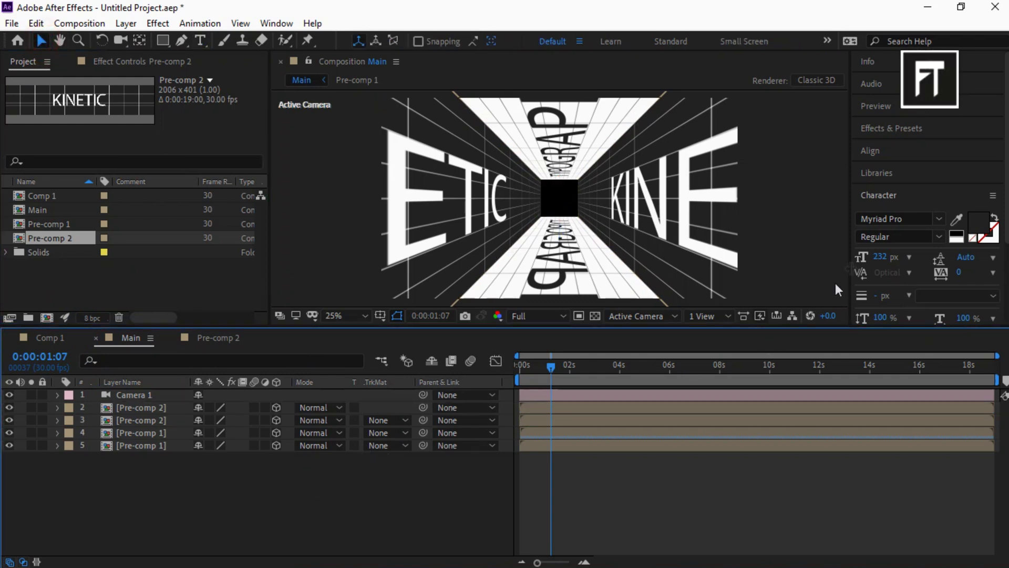
pyautogui.click(906, 195)
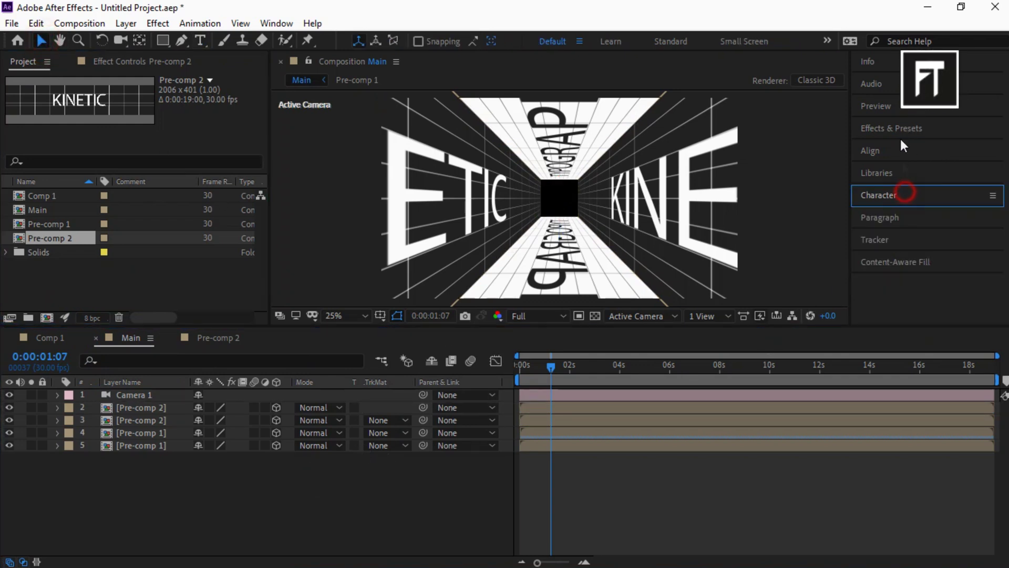
pyautogui.click(899, 107)
pyautogui.click(891, 126)
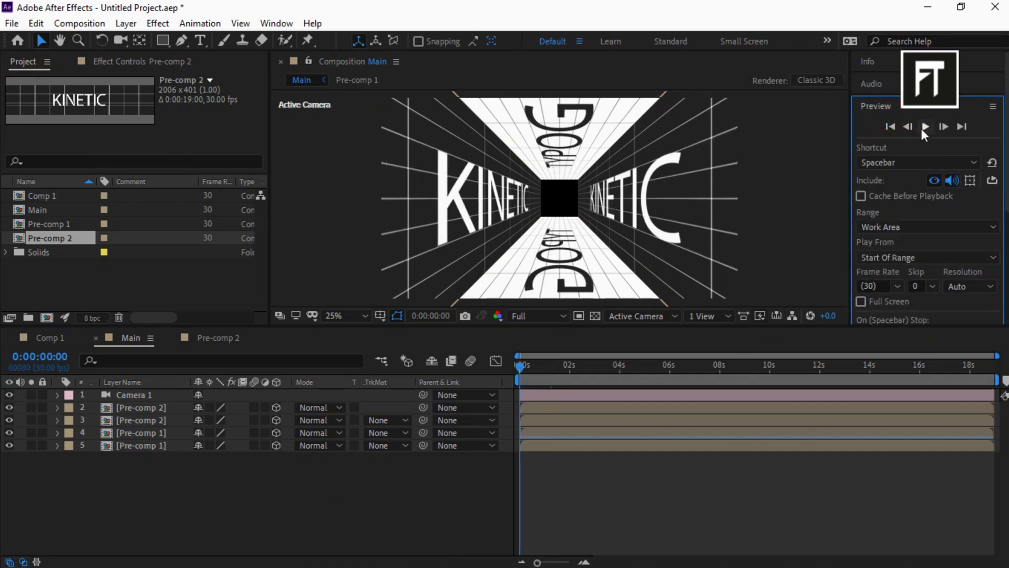
# - Add a new dark gray solid to Main and drag it below all tunnel layers
pyautogui.click(924, 127)
pyautogui.click(299, 499)
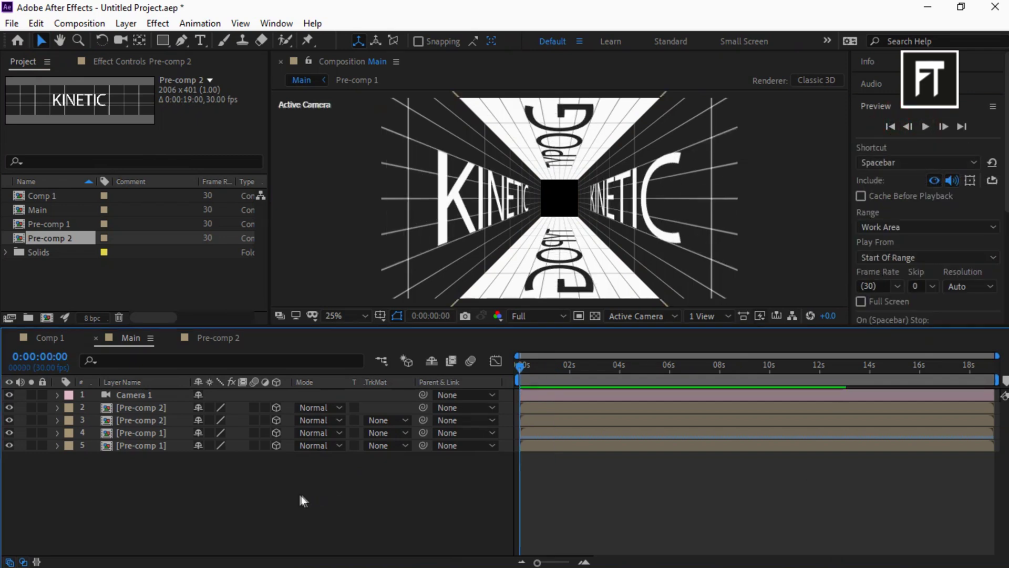
pyautogui.rightClick(175, 502)
pyautogui.moveTo(228, 341)
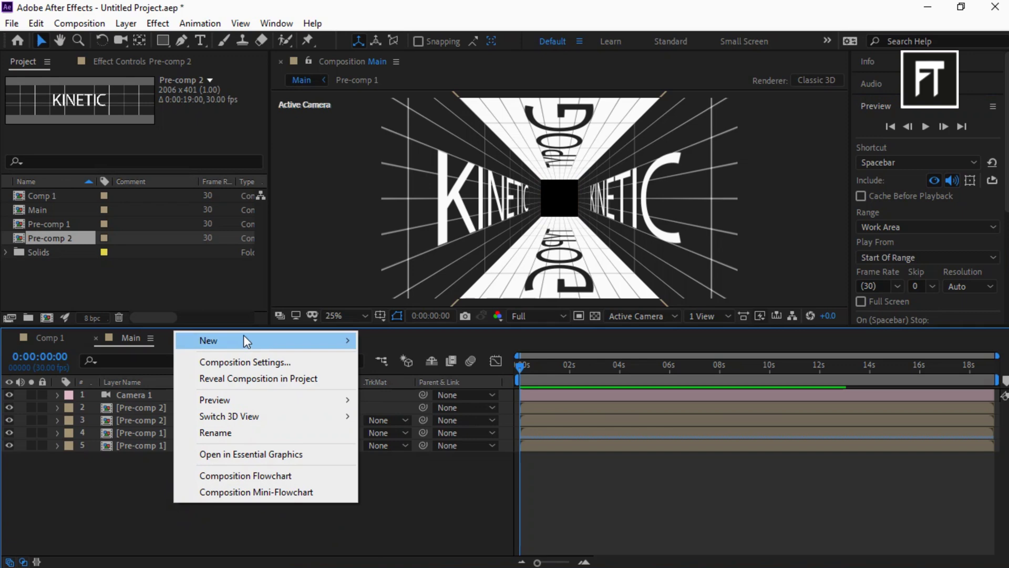
pyautogui.click(419, 379)
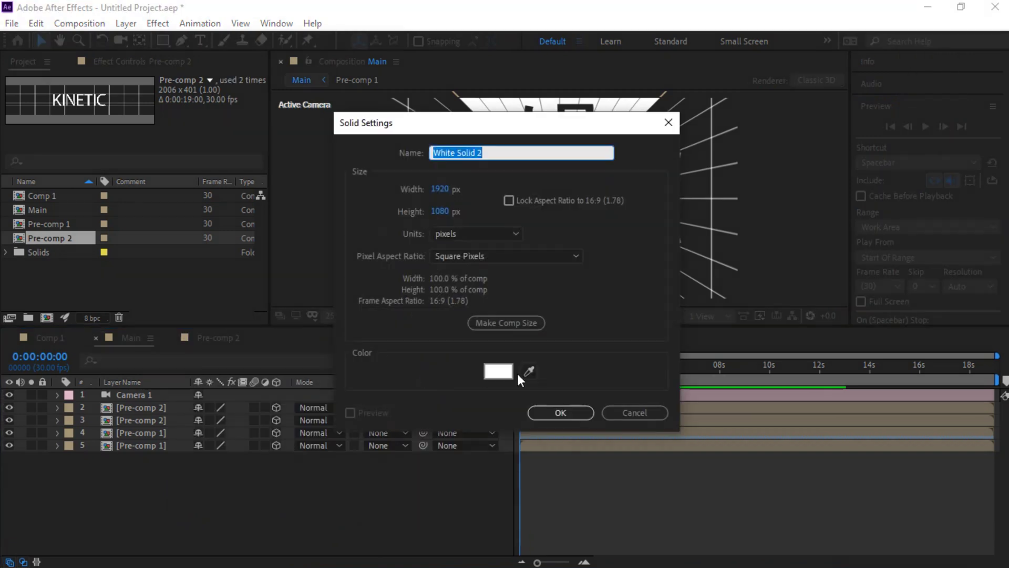
pyautogui.click(527, 372)
pyautogui.click(579, 370)
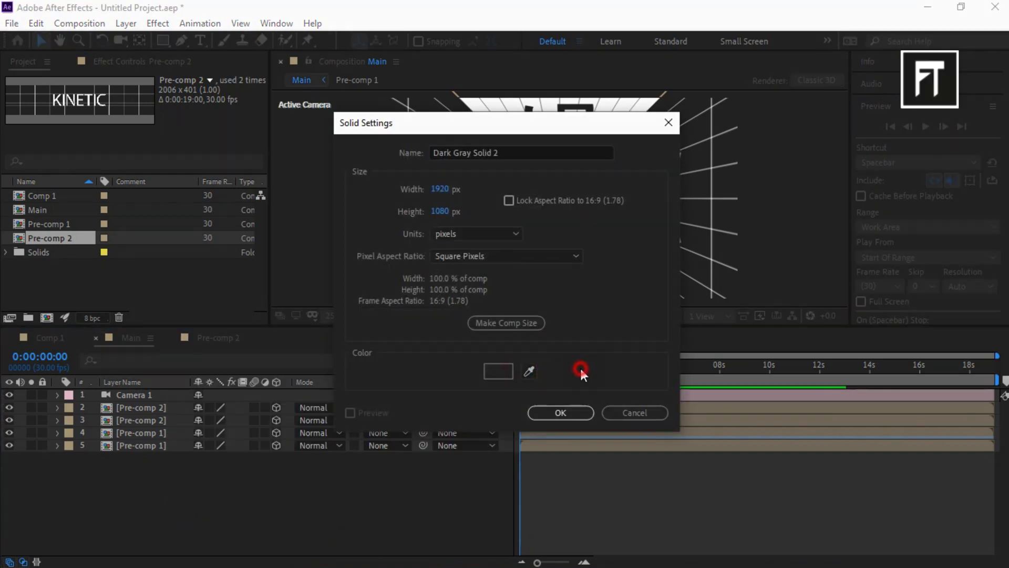
pyautogui.click(546, 415)
pyautogui.moveTo(147, 395); pyautogui.dragTo(156, 488)
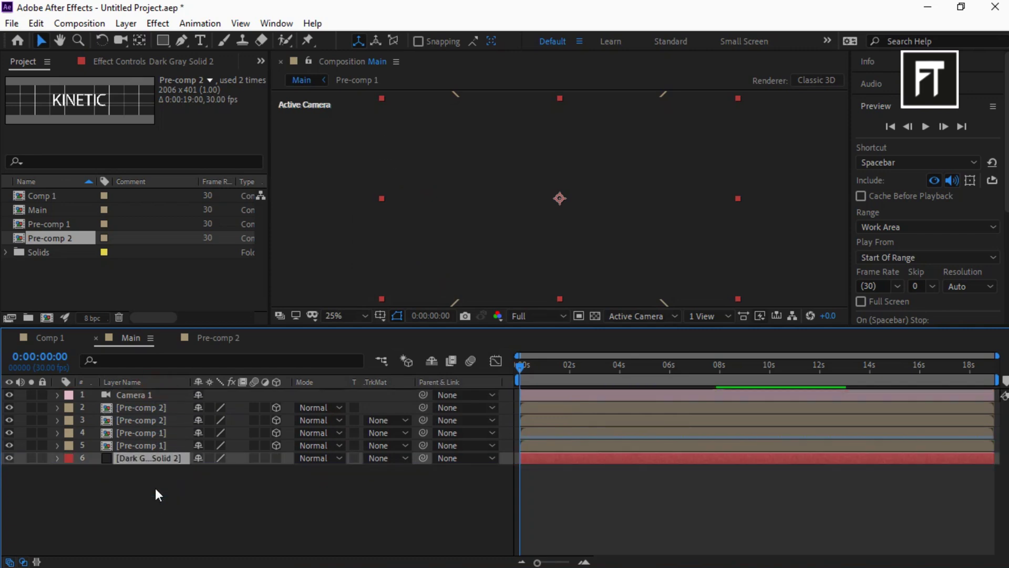
pyautogui.click(206, 489)
# - Scrub to a later frame and play the KINETIC and TYPOGRAPHY tunnel animation
pyautogui.moveTo(531, 367)
pyautogui.mouseDown()
pyautogui.moveTo(575, 366)
pyautogui.moveTo(485, 375)
pyautogui.mouseUp()
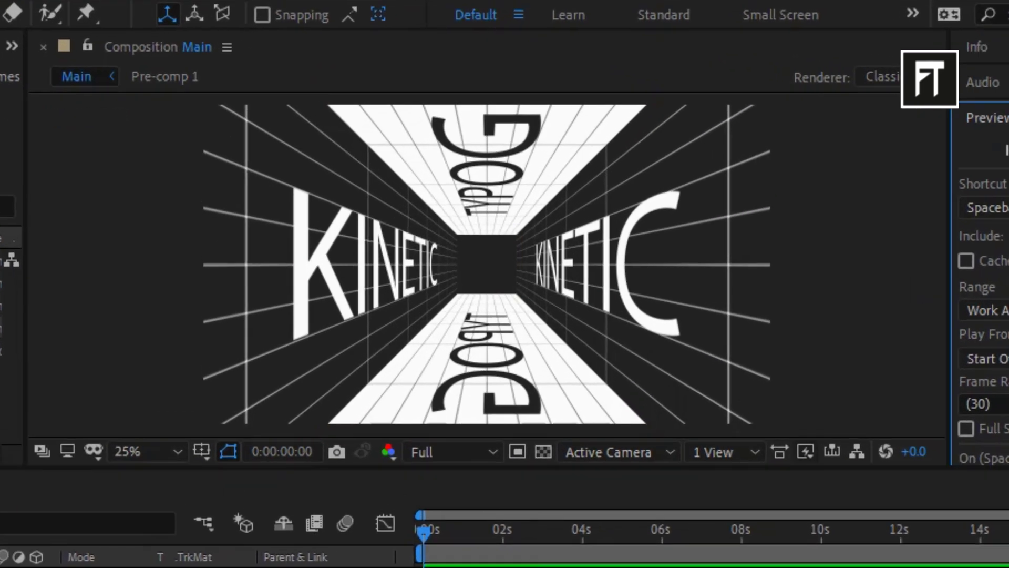
pyautogui.press('space')
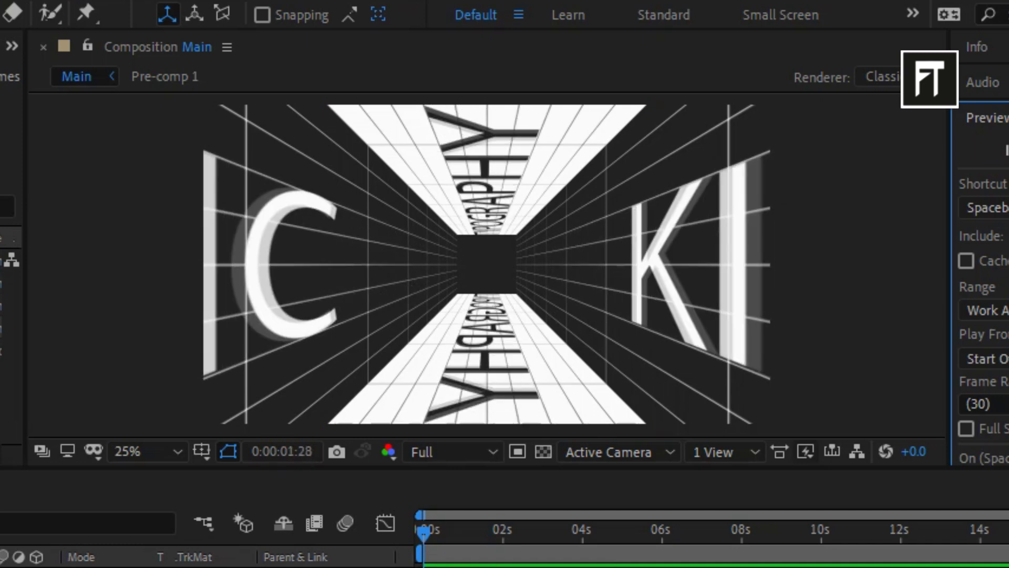